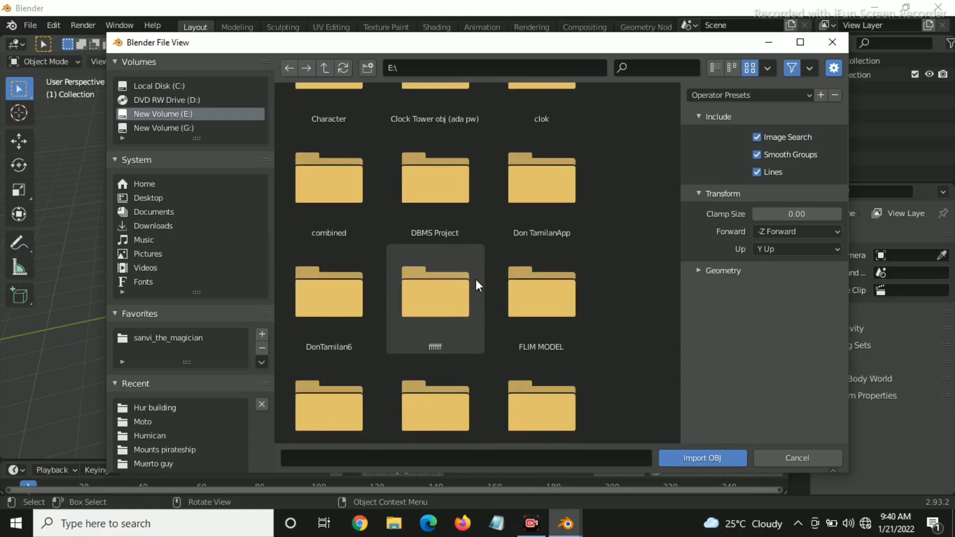
Step: Import Humican.obj from the E:\Pongal\Full Kelly Character\Humican folder with the default OBJ import options
{"action": "scroll", "coordinate": [478, 284], "scroll_direction": "down", "scroll_amount": 7}
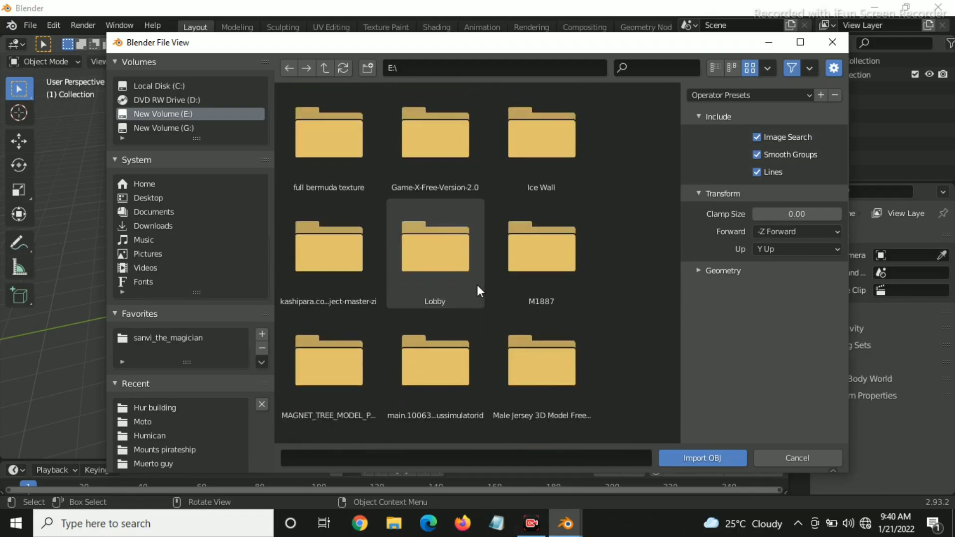
{"action": "scroll", "coordinate": [477, 284], "scroll_direction": "down", "scroll_amount": 6}
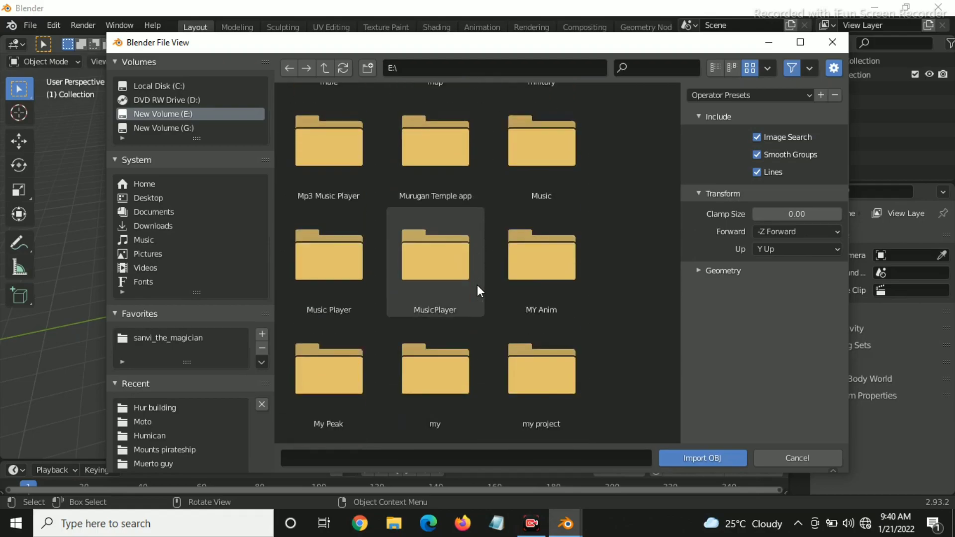
{"action": "scroll", "coordinate": [477, 284], "scroll_direction": "down", "scroll_amount": 2}
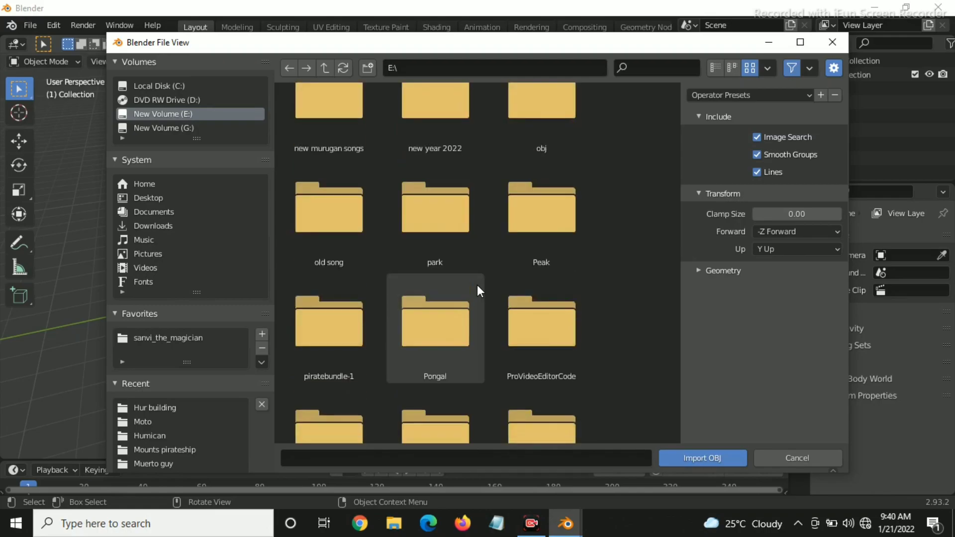
{"action": "double_click", "coordinate": [471, 290]}
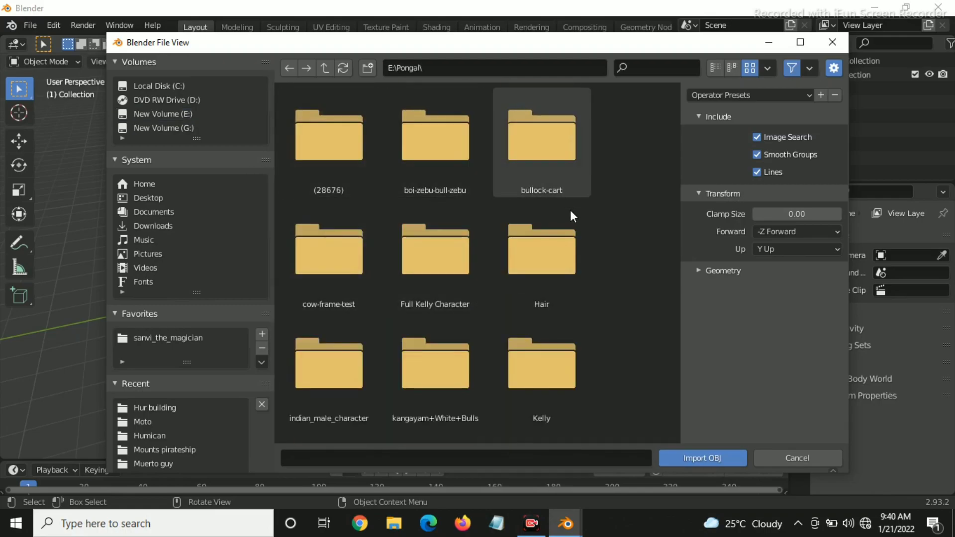
{"action": "double_click", "coordinate": [449, 272]}
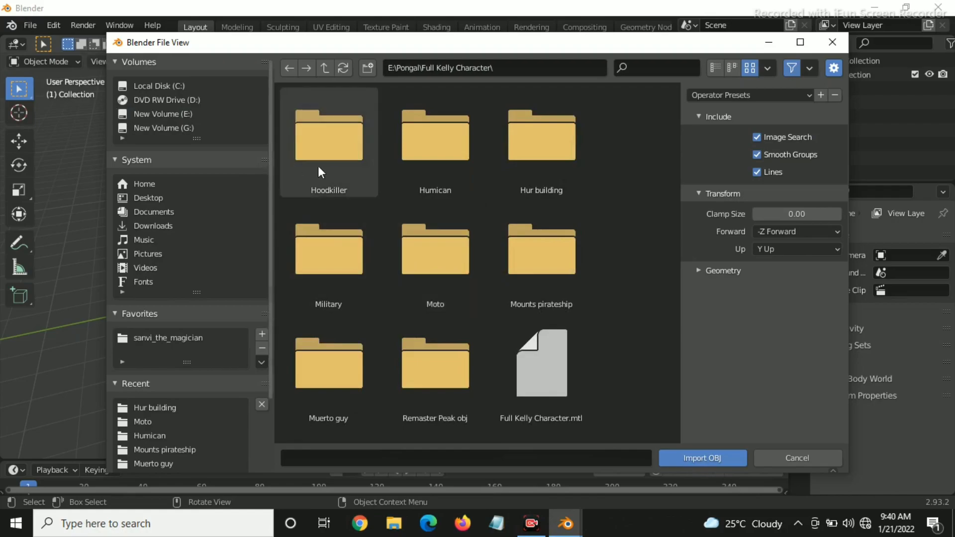
{"action": "double_click", "coordinate": [441, 172]}
{"action": "left_click", "coordinate": [442, 173]}
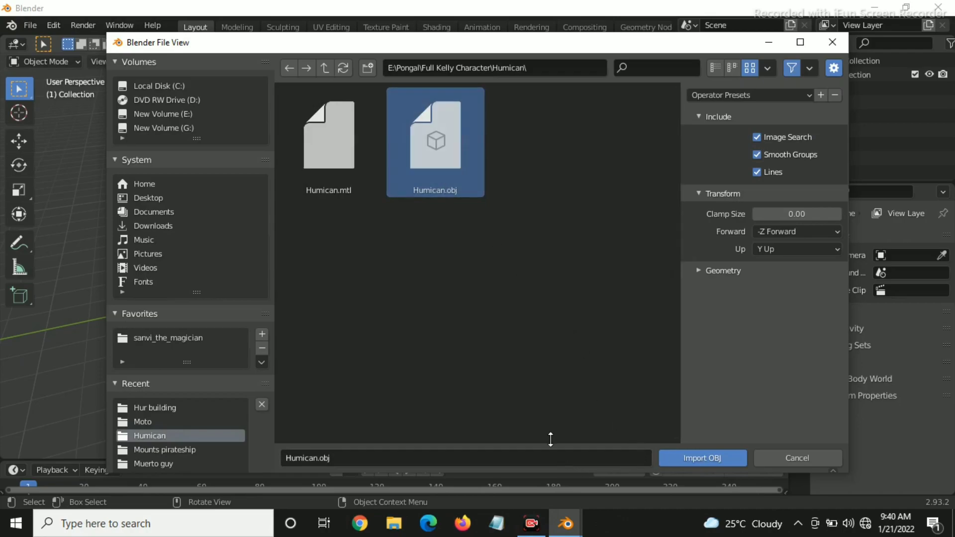
{"action": "left_click", "coordinate": [701, 458]}
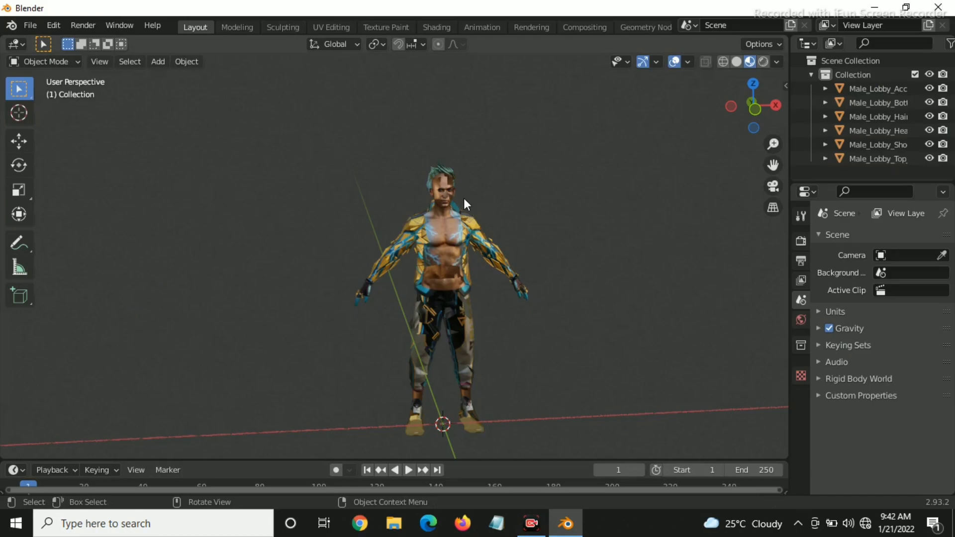
Step: Set the blend mode of the character's hair material to Opaque
{"action": "left_click", "coordinate": [438, 174]}
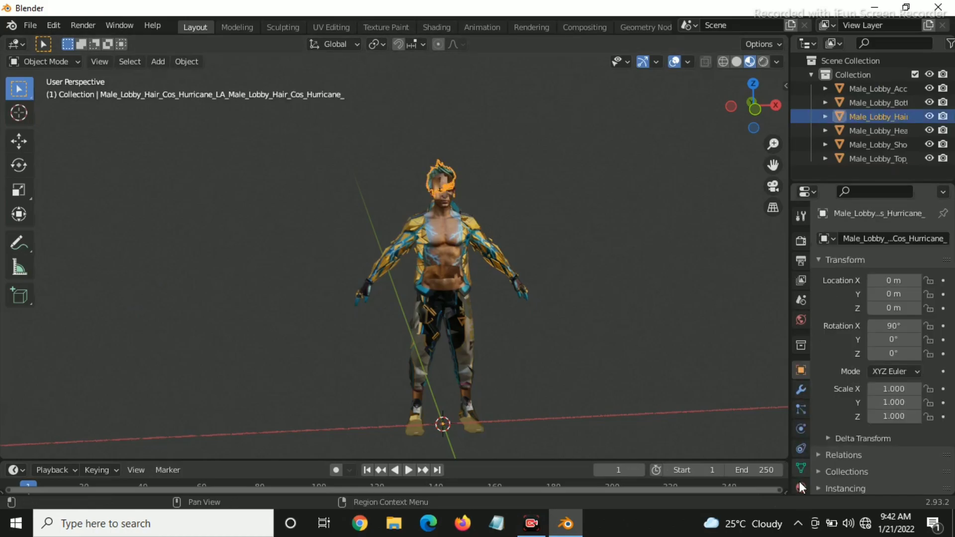
{"action": "left_click", "coordinate": [802, 455]}
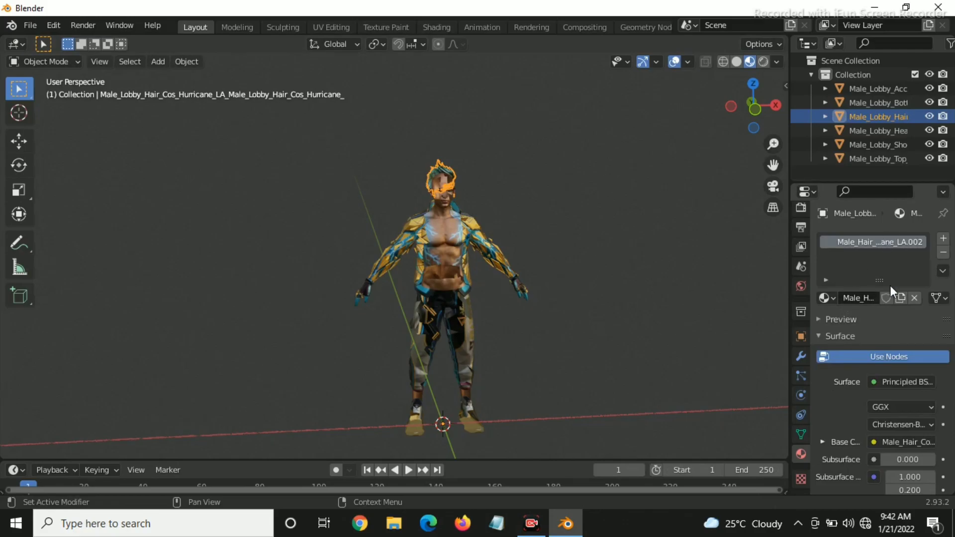
{"action": "scroll", "coordinate": [893, 351], "scroll_direction": "down", "scroll_amount": 4}
{"action": "scroll", "coordinate": [866, 355], "scroll_direction": "down", "scroll_amount": 20}
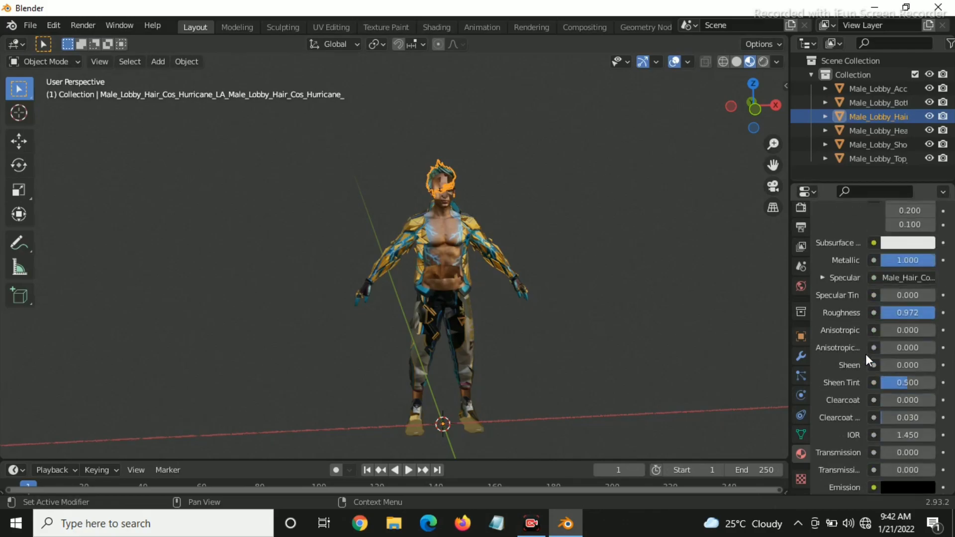
{"action": "left_click", "coordinate": [893, 310]}
{"action": "left_click", "coordinate": [887, 326]}
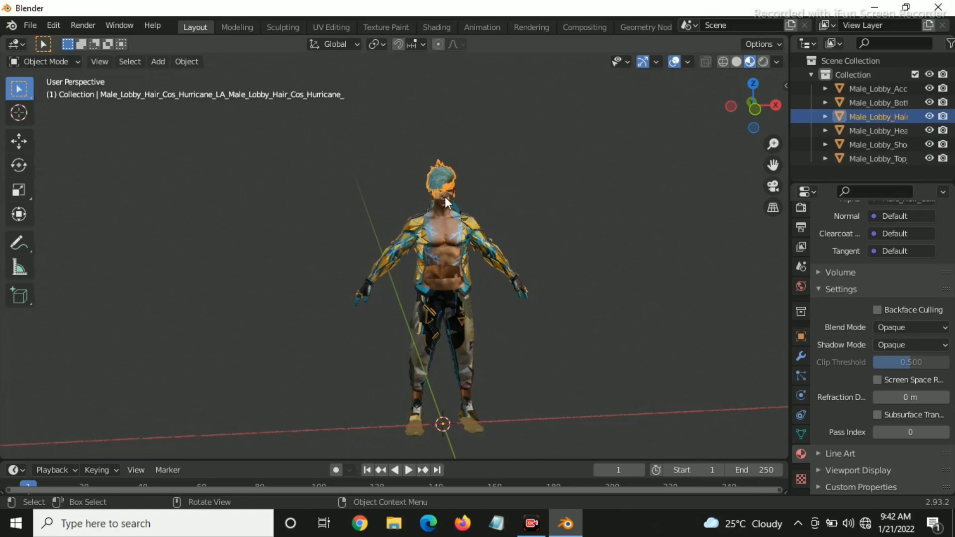
Step: Set the blend mode of the character's head material to Opaque
{"action": "left_click", "coordinate": [446, 201]}
{"action": "left_click", "coordinate": [899, 325]}
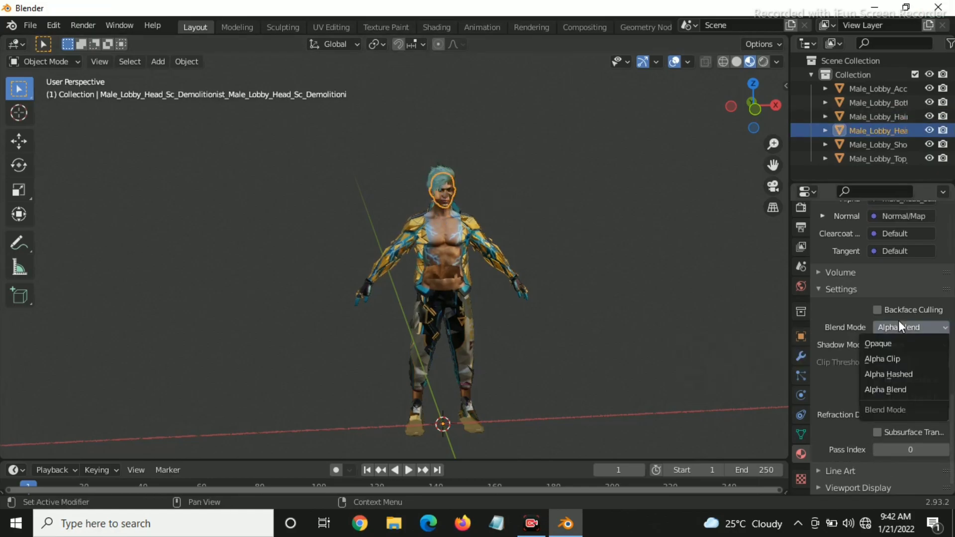
{"action": "left_click", "coordinate": [871, 344]}
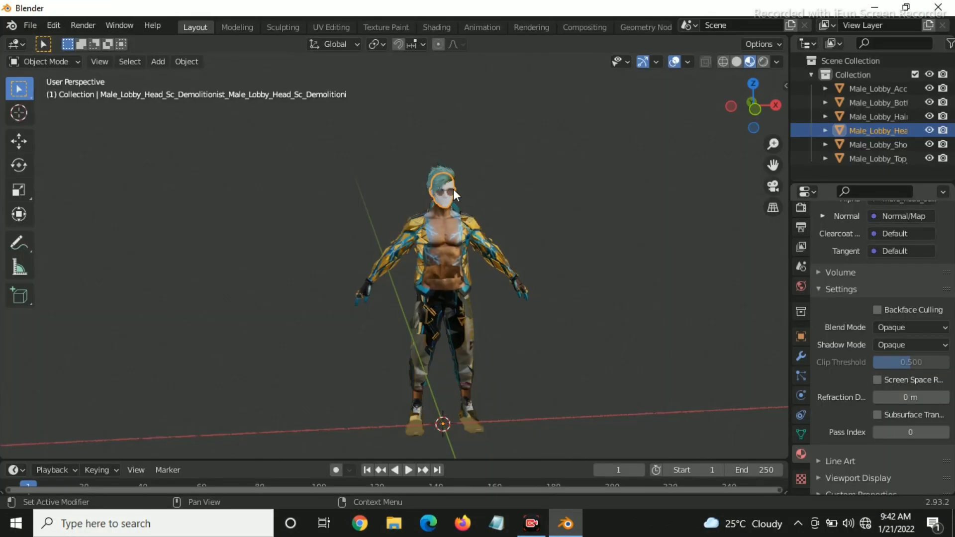
{"action": "key", "text": "ctrl+z"}
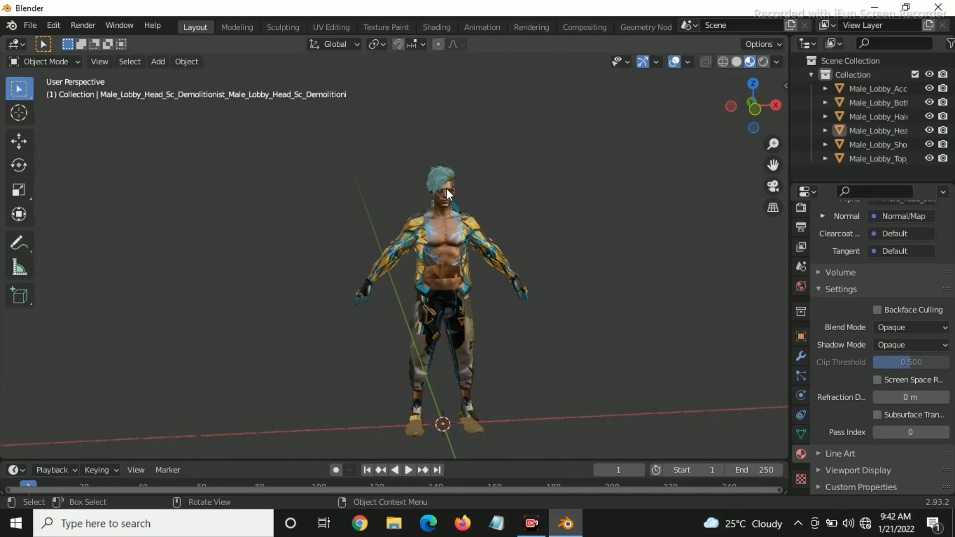
Step: Set the blend mode of the sunglasses accessory's material to Opaque
{"action": "left_click", "coordinate": [447, 189]}
{"action": "left_click", "coordinate": [448, 194]}
{"action": "left_click", "coordinate": [449, 194]}
{"action": "scroll", "coordinate": [838, 319], "scroll_direction": "up", "scroll_amount": 1}
{"action": "left_click", "coordinate": [912, 356]}
{"action": "left_click", "coordinate": [880, 370]}
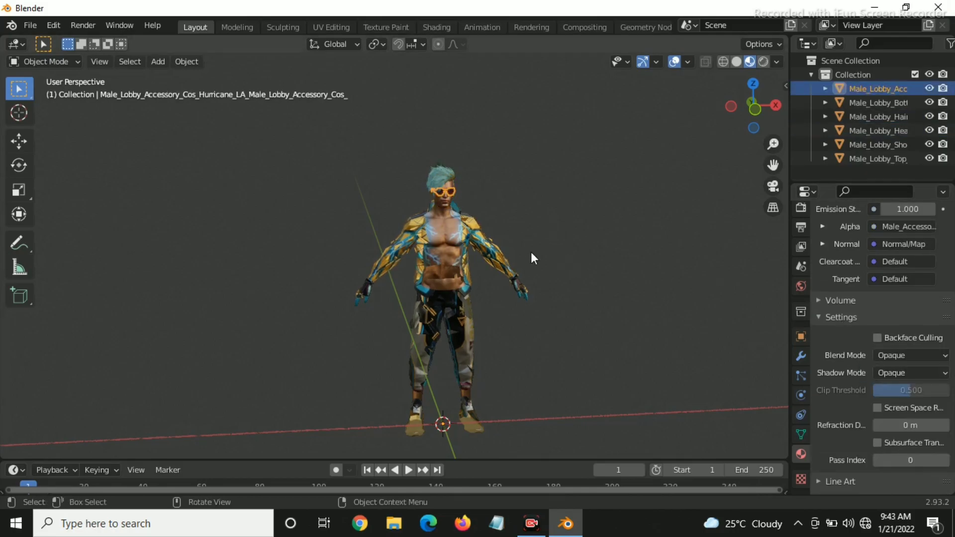
Step: Set the blend mode of the jacket material on the top object to Opaque
{"action": "left_click", "coordinate": [453, 249]}
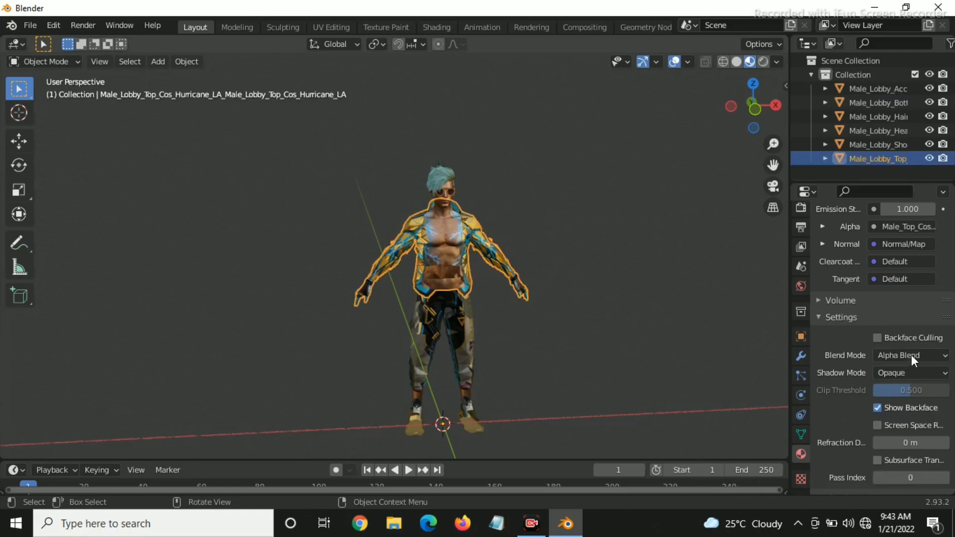
{"action": "left_click", "coordinate": [725, 303]}
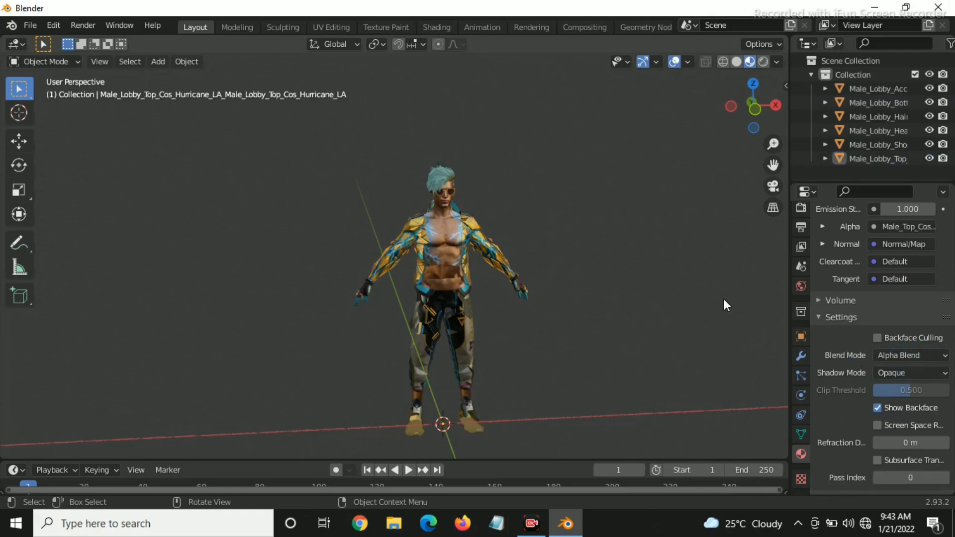
{"action": "left_click", "coordinate": [905, 356]}
{"action": "left_click", "coordinate": [878, 370]}
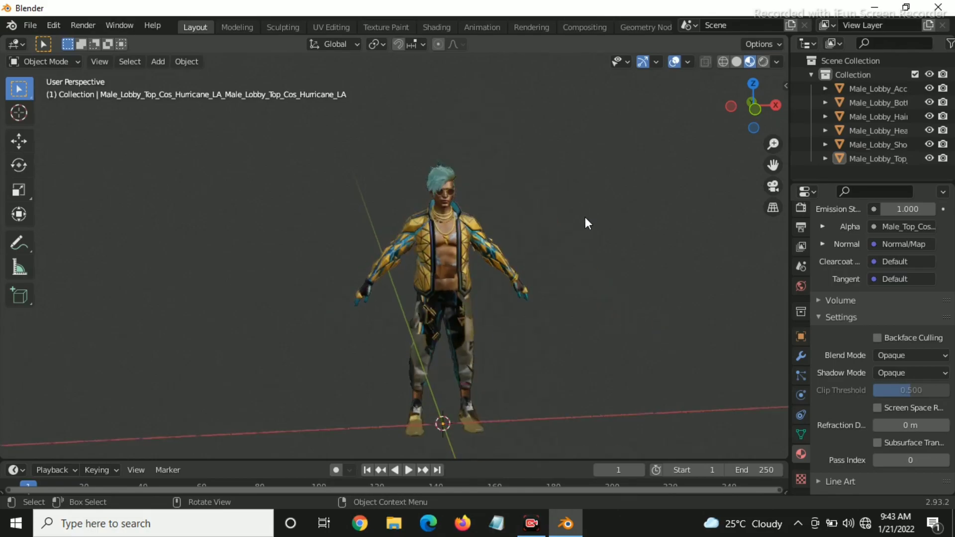
Step: Check the top object's other material slots and set the upper-body material's blend mode to Opaque
{"action": "scroll", "coordinate": [916, 333], "scroll_direction": "up", "scroll_amount": 10}
{"action": "scroll", "coordinate": [916, 333], "scroll_direction": "up", "scroll_amount": 8}
{"action": "left_click", "coordinate": [871, 253]}
{"action": "scroll", "coordinate": [859, 309], "scroll_direction": "down", "scroll_amount": 10}
{"action": "scroll", "coordinate": [858, 310], "scroll_direction": "down", "scroll_amount": 5}
{"action": "scroll", "coordinate": [873, 337], "scroll_direction": "up", "scroll_amount": 15}
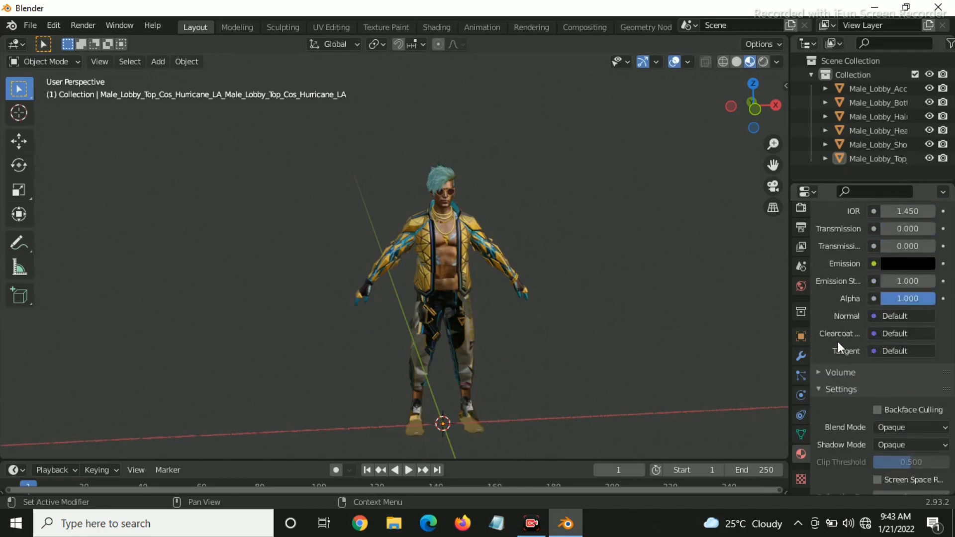
{"action": "left_click", "coordinate": [870, 270]}
{"action": "scroll", "coordinate": [871, 289], "scroll_direction": "down", "scroll_amount": 15}
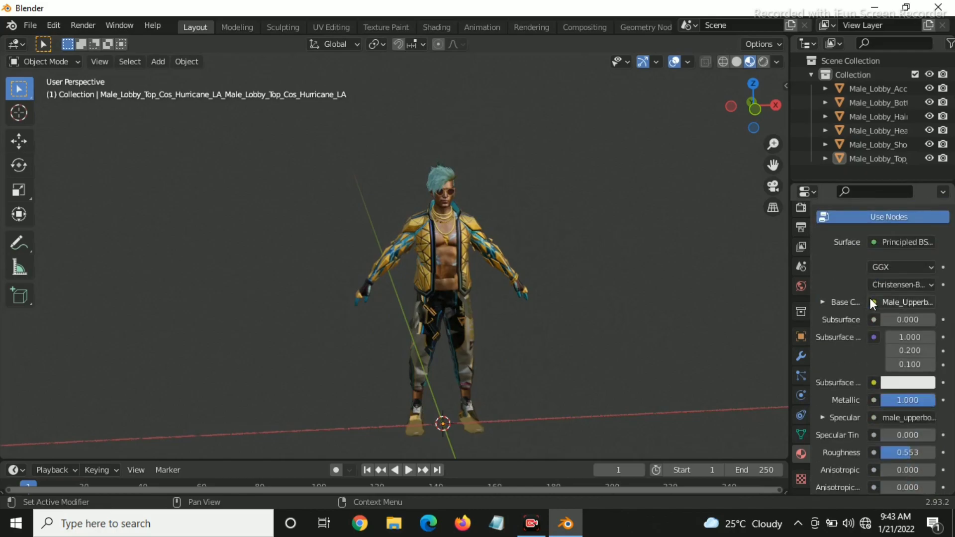
{"action": "left_click", "coordinate": [903, 433]}
{"action": "left_click", "coordinate": [890, 413]}
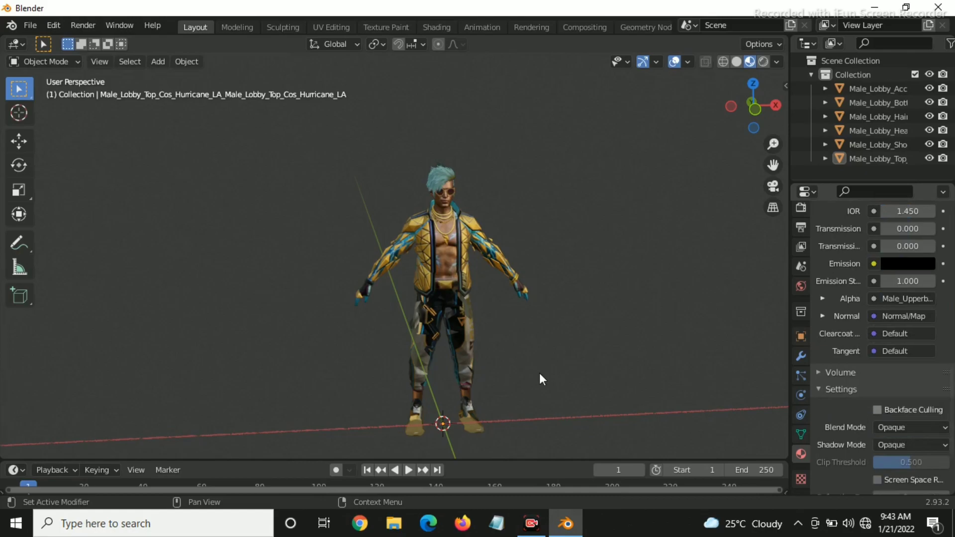
Step: Set the blend mode of the body material on the trousers object to Opaque
{"action": "scroll", "coordinate": [462, 331], "scroll_direction": "down", "scroll_amount": 2}
{"action": "left_click", "coordinate": [446, 325]}
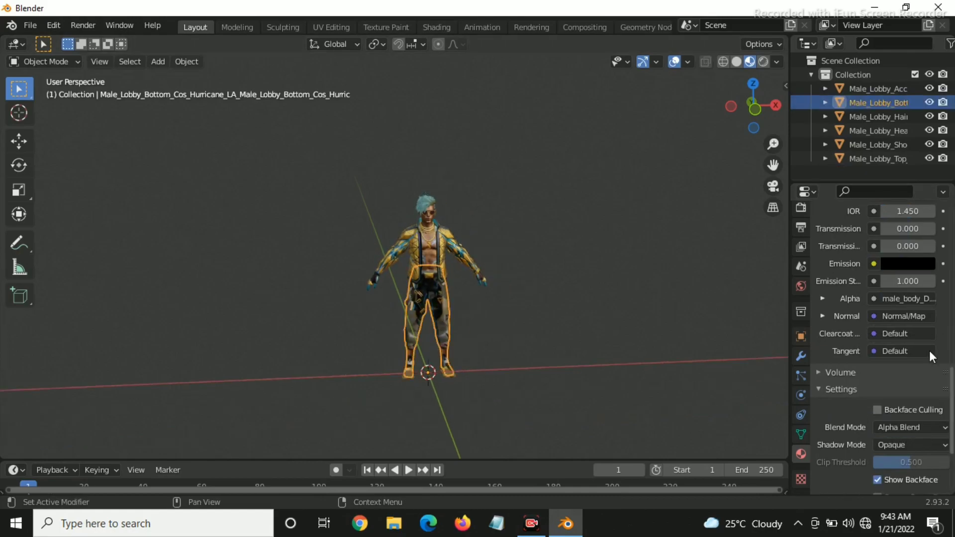
{"action": "left_click", "coordinate": [902, 426]}
{"action": "left_click", "coordinate": [904, 406]}
Step: Set the blend mode of the trousers object's second material to Opaque and deselect the object
{"action": "scroll", "coordinate": [904, 403], "scroll_direction": "up", "scroll_amount": 15}
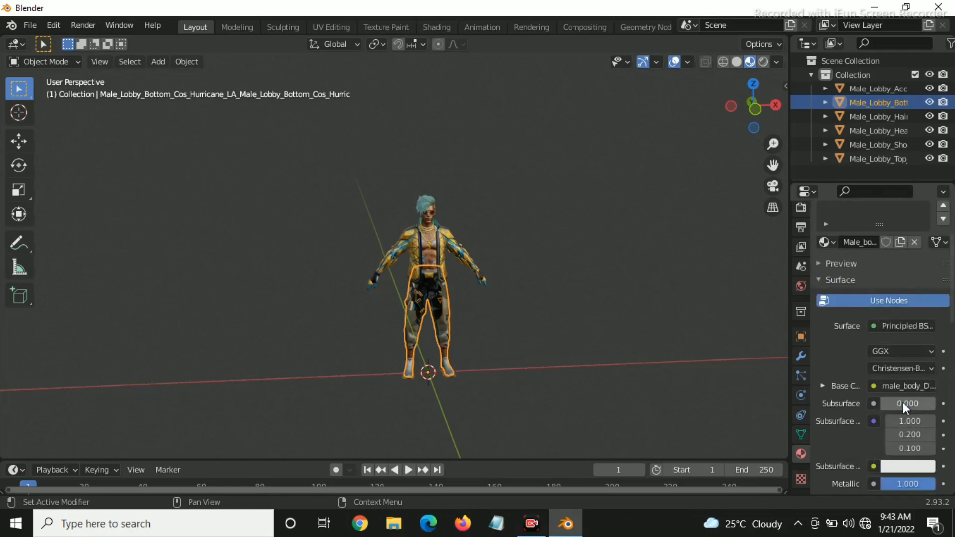
{"action": "left_click", "coordinate": [883, 257]}
{"action": "scroll", "coordinate": [903, 380], "scroll_direction": "down", "scroll_amount": 15}
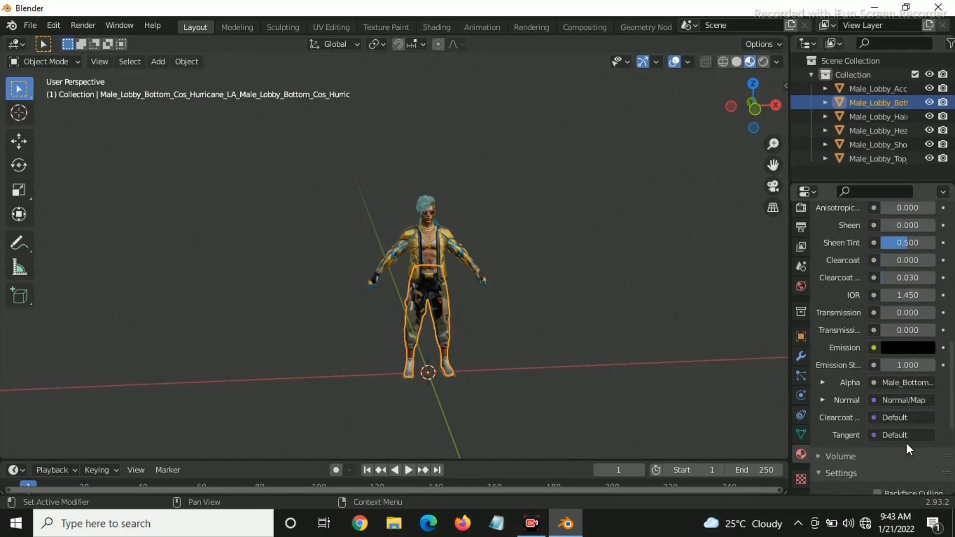
{"action": "left_click", "coordinate": [906, 429]}
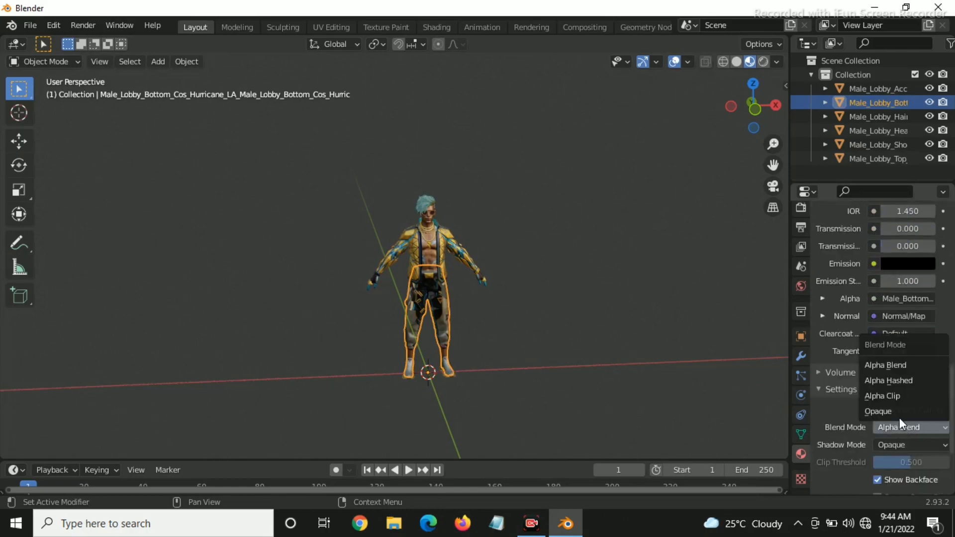
{"action": "left_click", "coordinate": [902, 412]}
{"action": "left_click", "coordinate": [634, 385]}
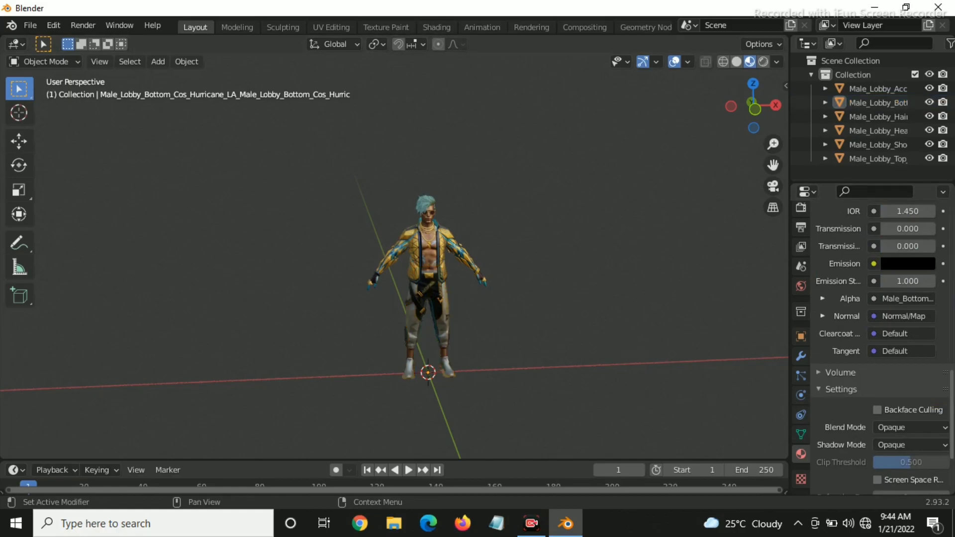
Step: Set the blend mode of the shoe material to Opaque and deselect the shoes
{"action": "scroll", "coordinate": [918, 346], "scroll_direction": "down", "scroll_amount": 5}
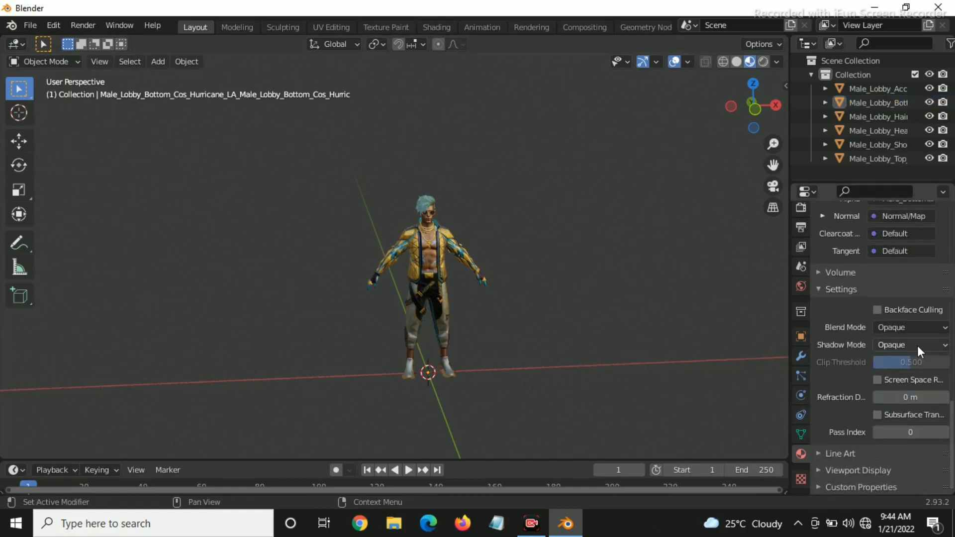
{"action": "left_click", "coordinate": [445, 371]}
{"action": "left_click", "coordinate": [929, 309]}
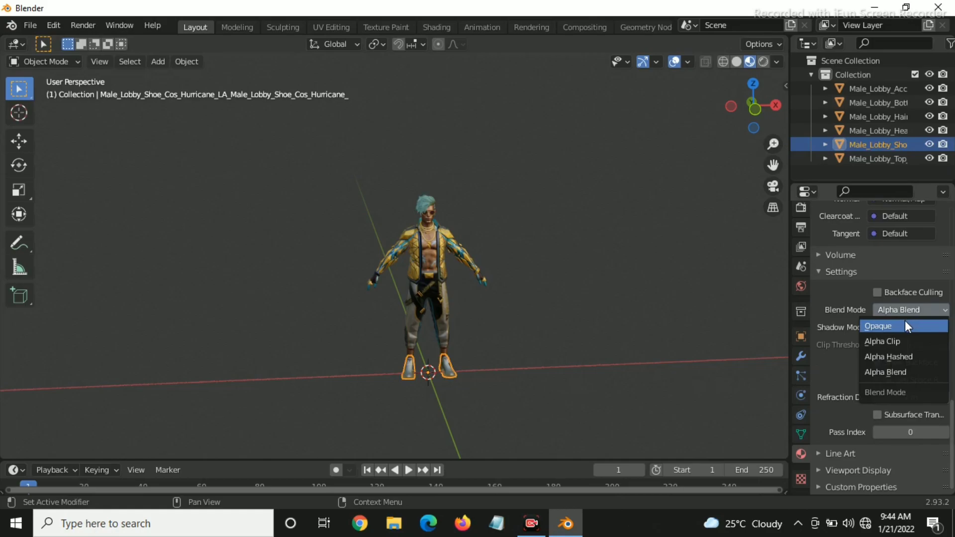
{"action": "left_click", "coordinate": [907, 327]}
{"action": "scroll", "coordinate": [897, 325], "scroll_direction": "up", "scroll_amount": 15}
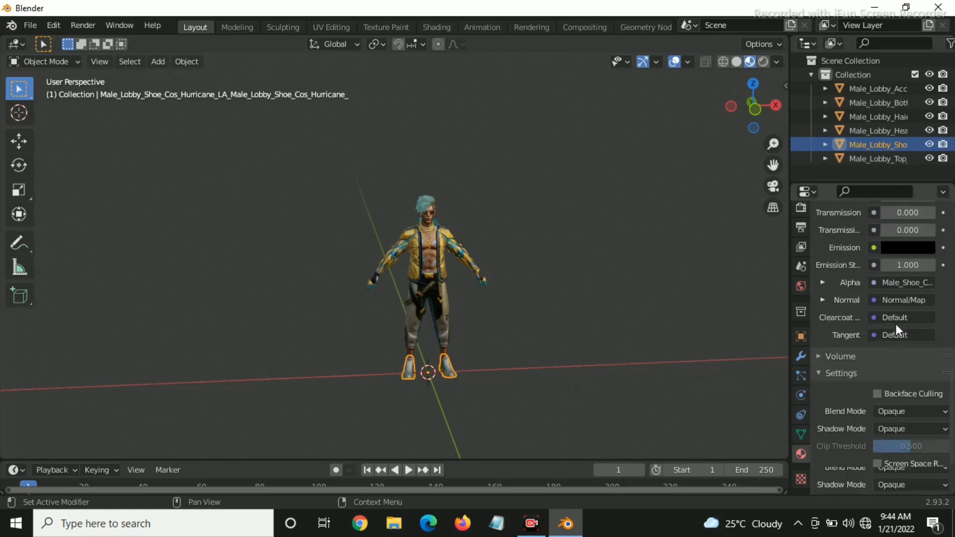
{"action": "left_click", "coordinate": [616, 293]}
Step: Unlink the glass and accessory materials from both slots of the sunglasses accessory object
{"action": "scroll", "coordinate": [553, 337], "scroll_direction": "up", "scroll_amount": 5}
{"action": "left_click_drag", "start_coordinate": [751, 118], "coordinate": [807, 112]}
{"action": "left_click", "coordinate": [841, 92]}
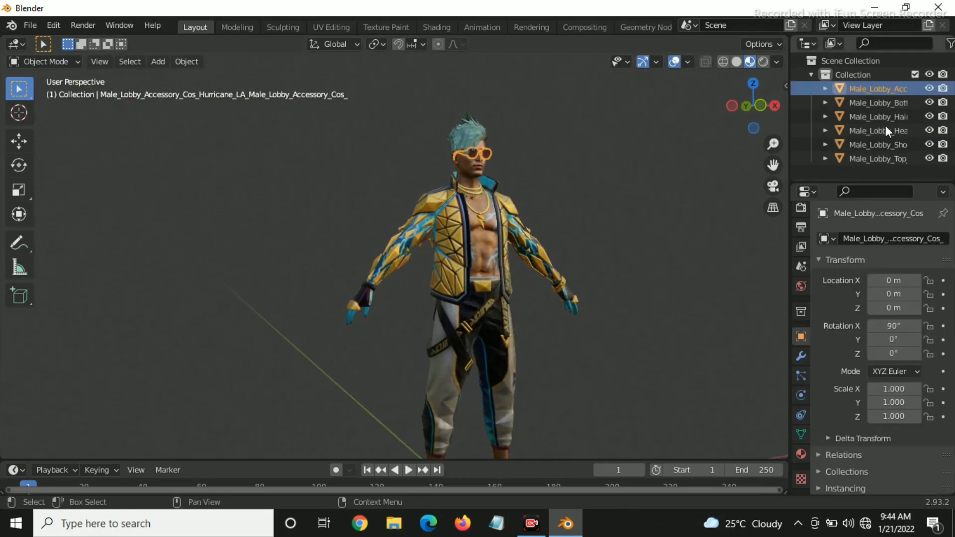
{"action": "left_click", "coordinate": [801, 454]}
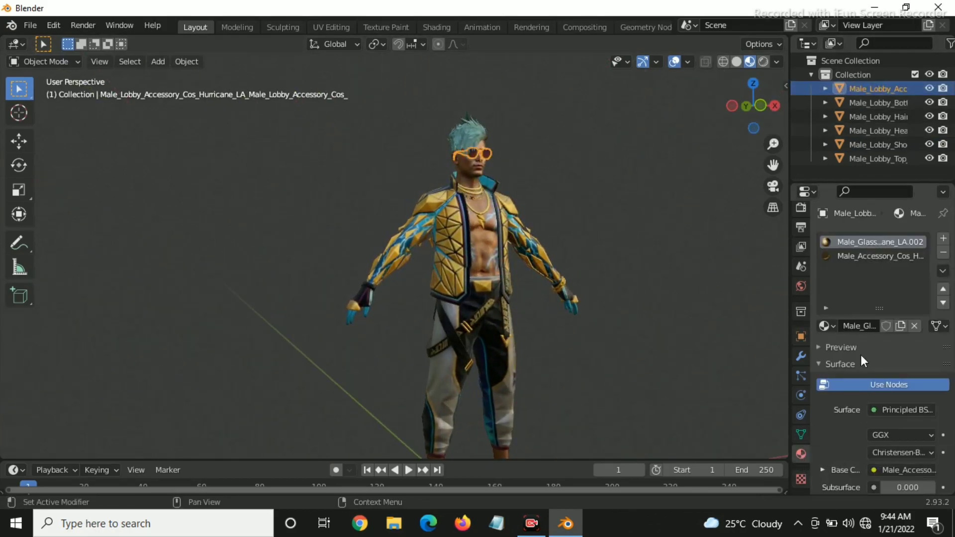
{"action": "left_click", "coordinate": [914, 325]}
{"action": "left_click", "coordinate": [877, 255]}
{"action": "left_click", "coordinate": [916, 327]}
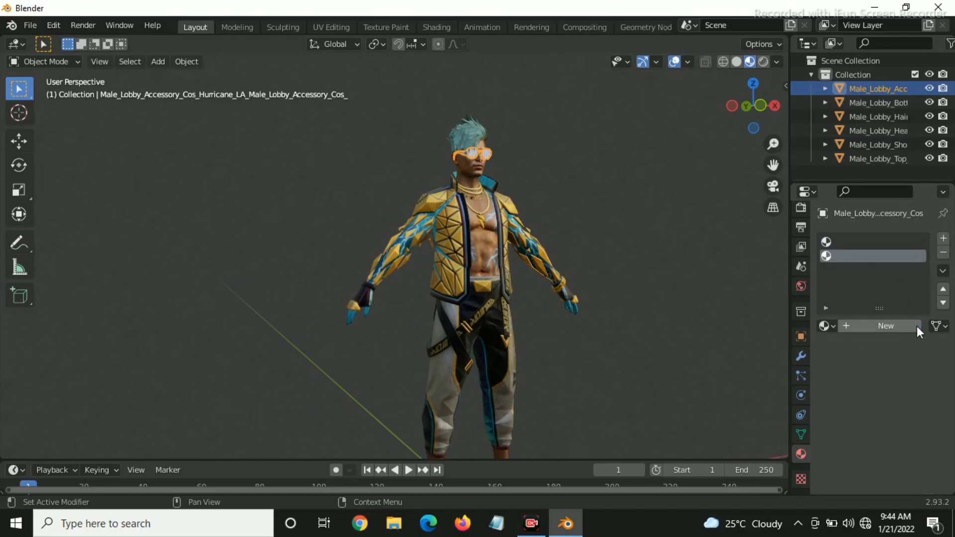
{"action": "left_click", "coordinate": [684, 246]}
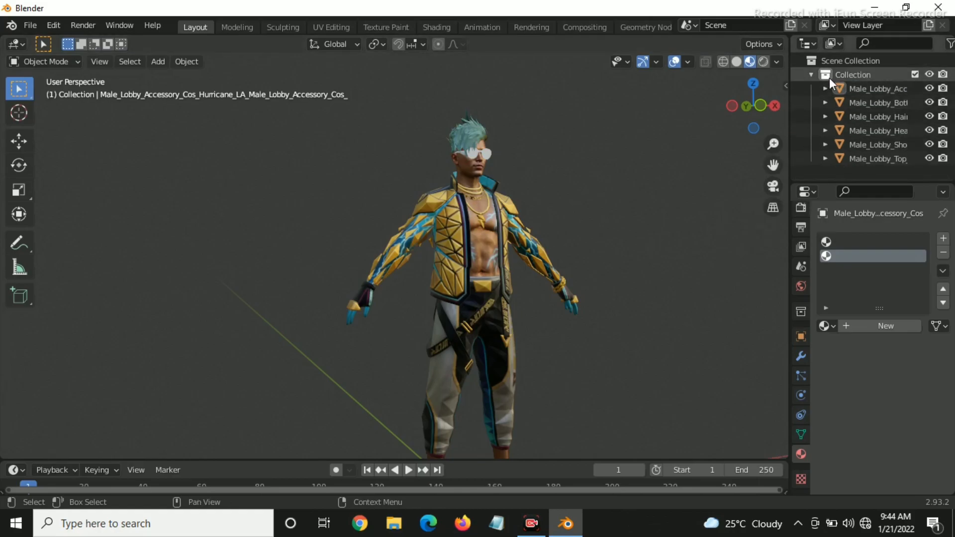
Step: Unlink the body and bottom materials from both slots of the trousers object
{"action": "left_click", "coordinate": [866, 103]}
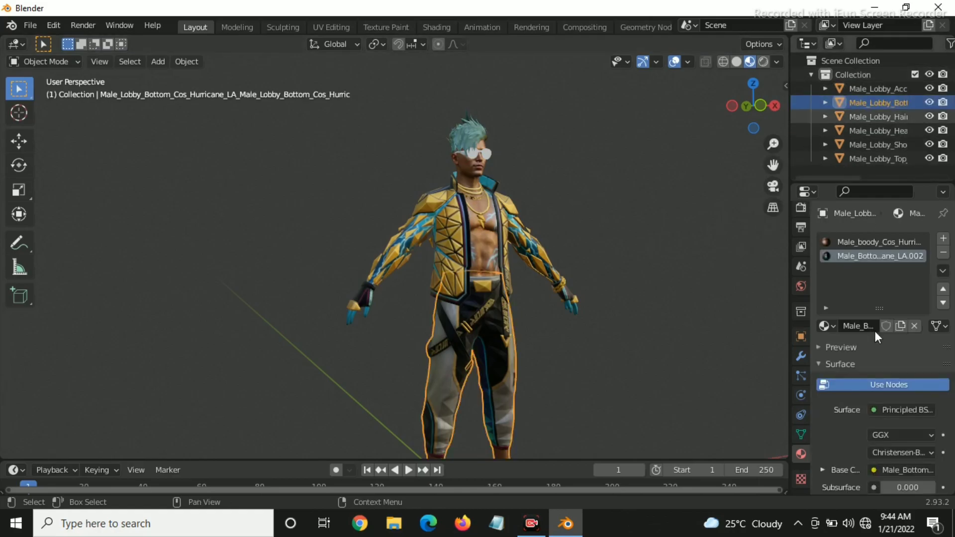
{"action": "left_click", "coordinate": [915, 326]}
{"action": "left_click", "coordinate": [880, 242]}
{"action": "left_click", "coordinate": [916, 324]}
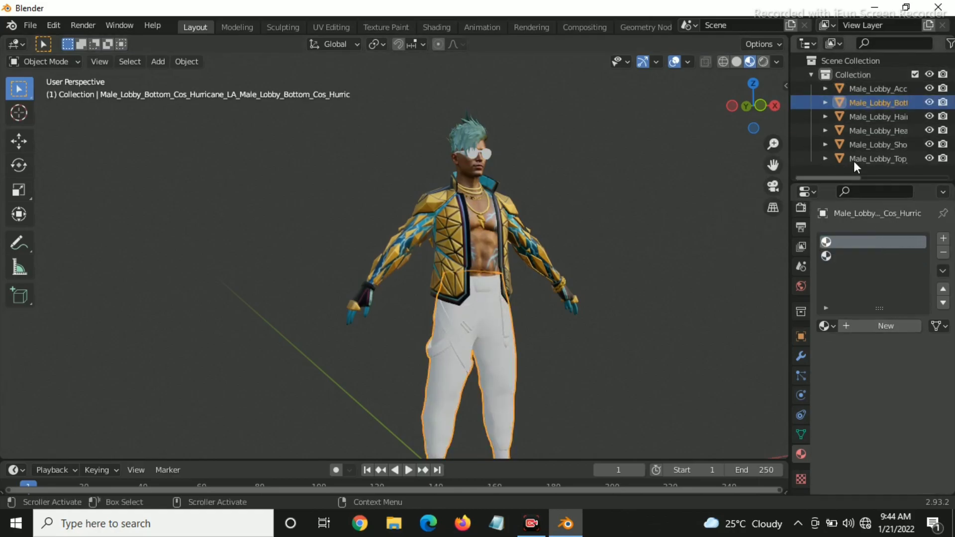
Step: Unlink the materials from the hair, head and shoe objects
{"action": "left_click", "coordinate": [865, 122]}
{"action": "left_click", "coordinate": [911, 298]}
{"action": "left_click", "coordinate": [869, 131]}
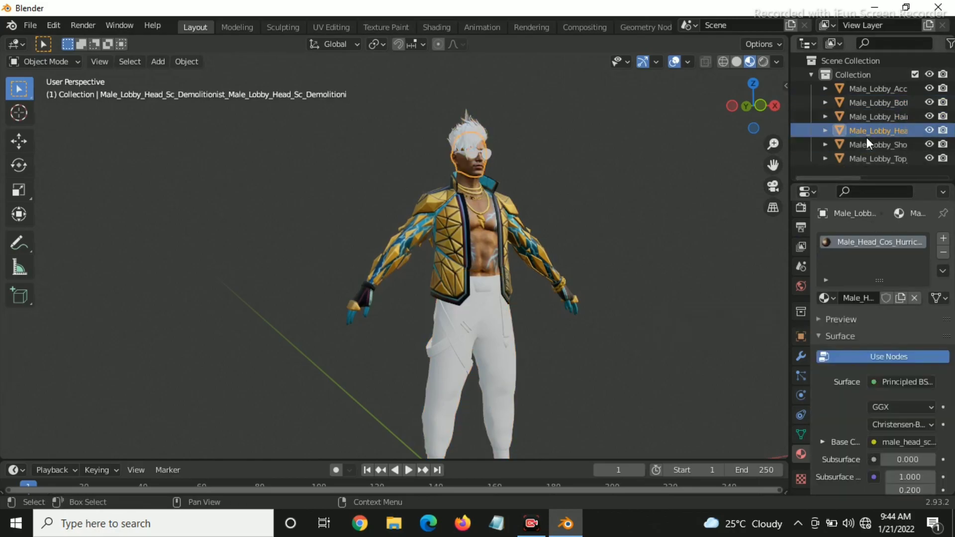
{"action": "left_click", "coordinate": [915, 297]}
{"action": "left_click", "coordinate": [881, 150]}
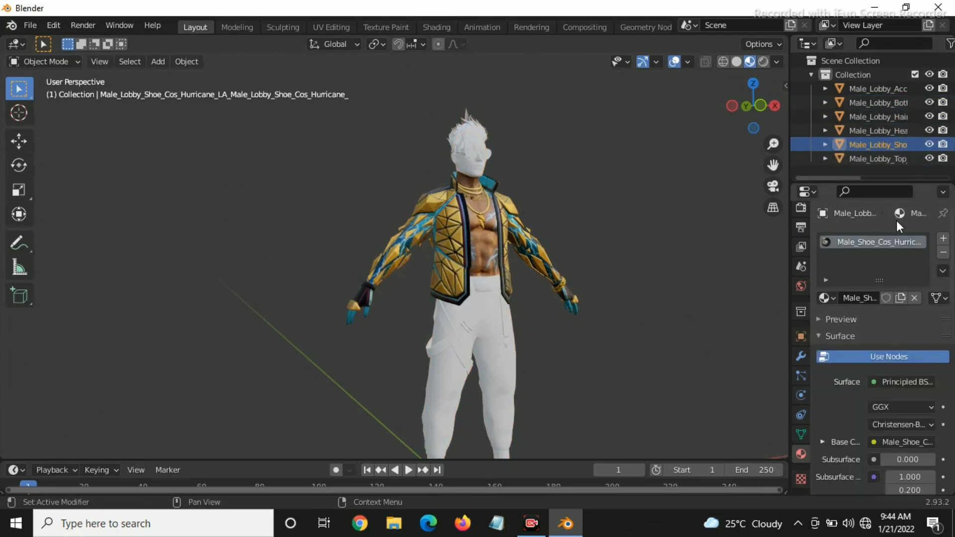
{"action": "left_click", "coordinate": [914, 299]}
Step: Unlink the upper body, VFX_M_Arm.002 and top materials from all three slots of the jacket object
{"action": "left_click", "coordinate": [857, 158]}
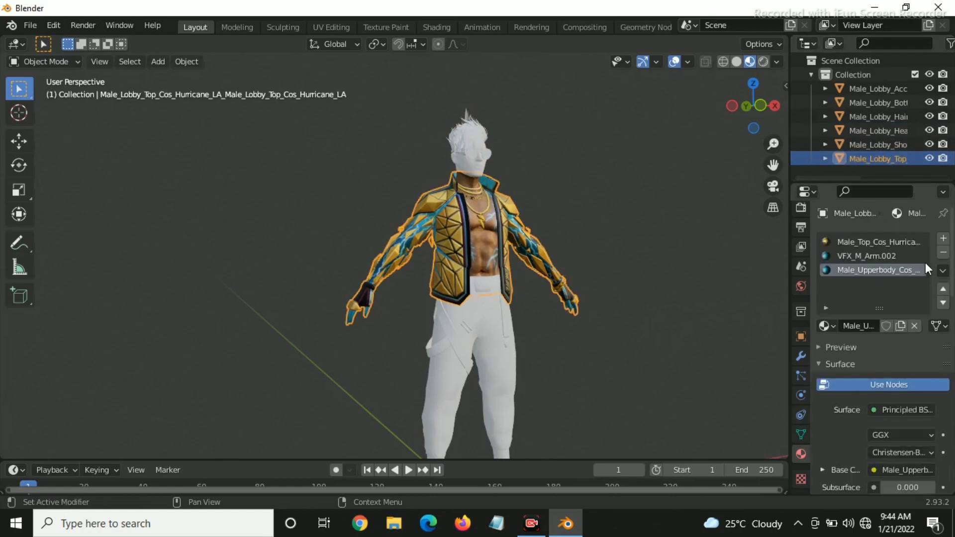
{"action": "left_click", "coordinate": [914, 326]}
{"action": "left_click", "coordinate": [896, 254]}
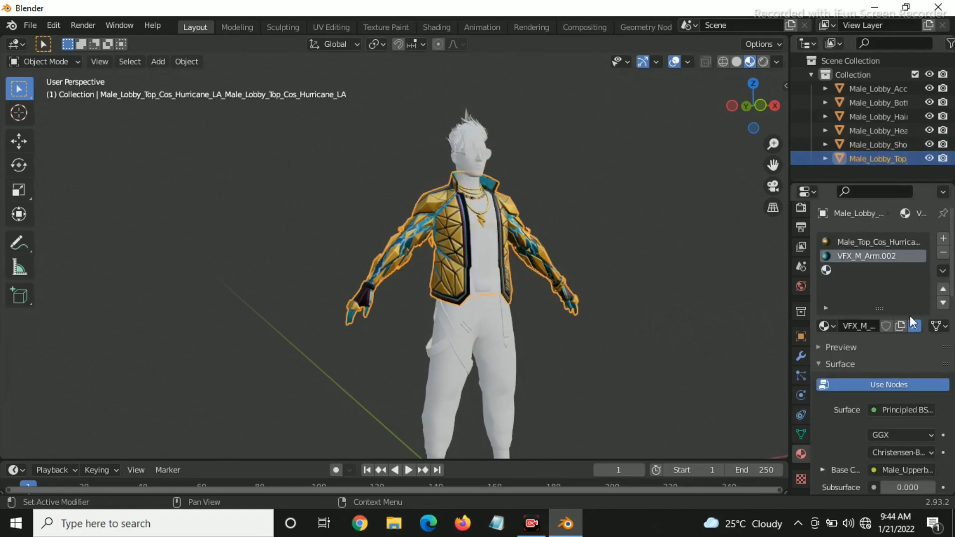
{"action": "left_click", "coordinate": [914, 325]}
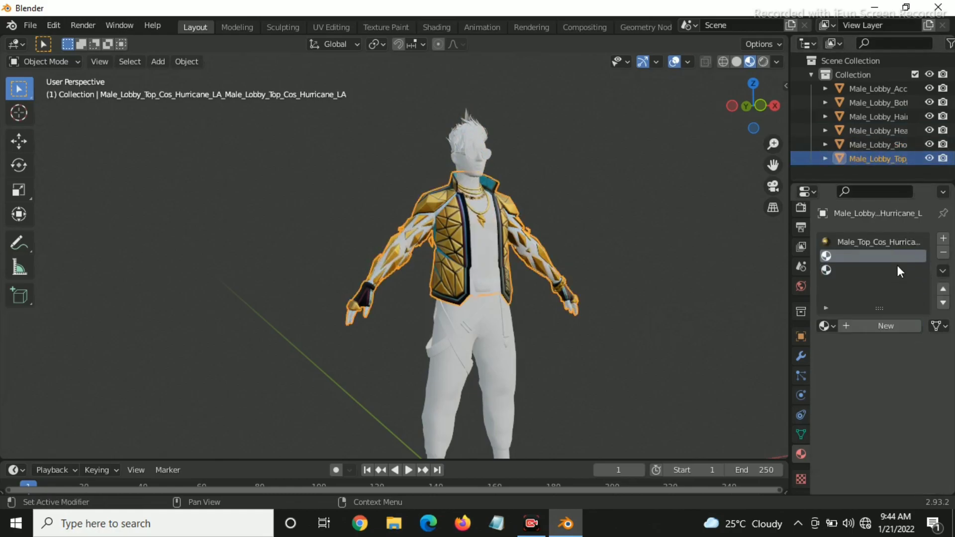
{"action": "left_click", "coordinate": [886, 242]}
{"action": "left_click", "coordinate": [916, 326]}
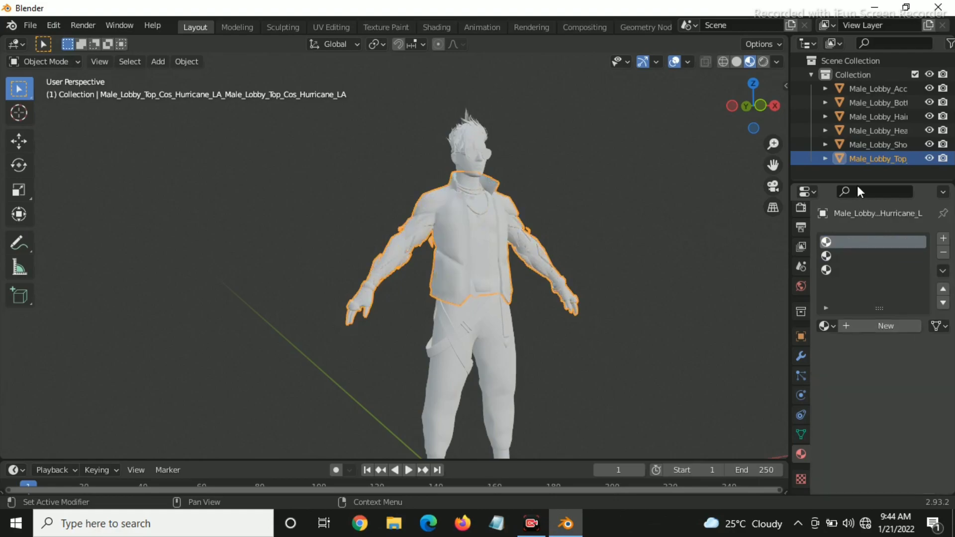
Step: Check the shoe object's material slot and look over the whole character and its hair
{"action": "left_click", "coordinate": [875, 145]}
{"action": "scroll", "coordinate": [573, 256], "scroll_direction": "down", "scroll_amount": 3}
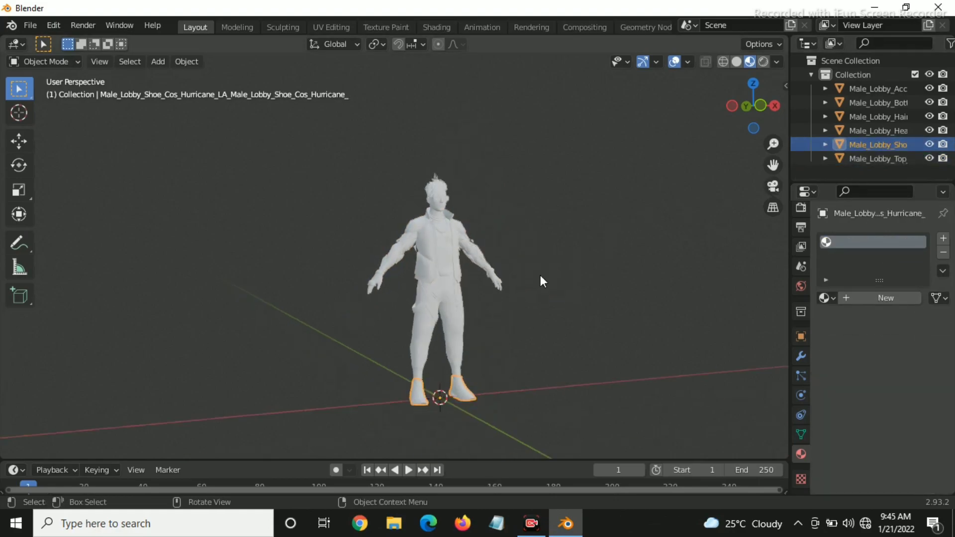
{"action": "left_click", "coordinate": [588, 312]}
{"action": "scroll", "coordinate": [580, 311], "scroll_direction": "up", "scroll_amount": 2}
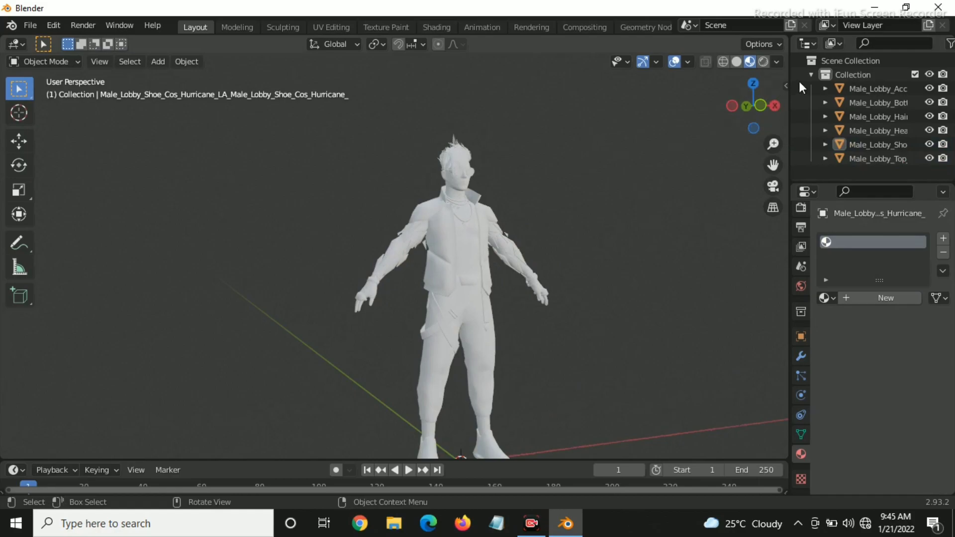
{"action": "left_click", "coordinate": [483, 155]}
{"action": "left_click", "coordinate": [611, 168]}
{"action": "left_click_drag", "start_coordinate": [736, 103], "coordinate": [777, 109]}
{"action": "left_click", "coordinate": [801, 337]}
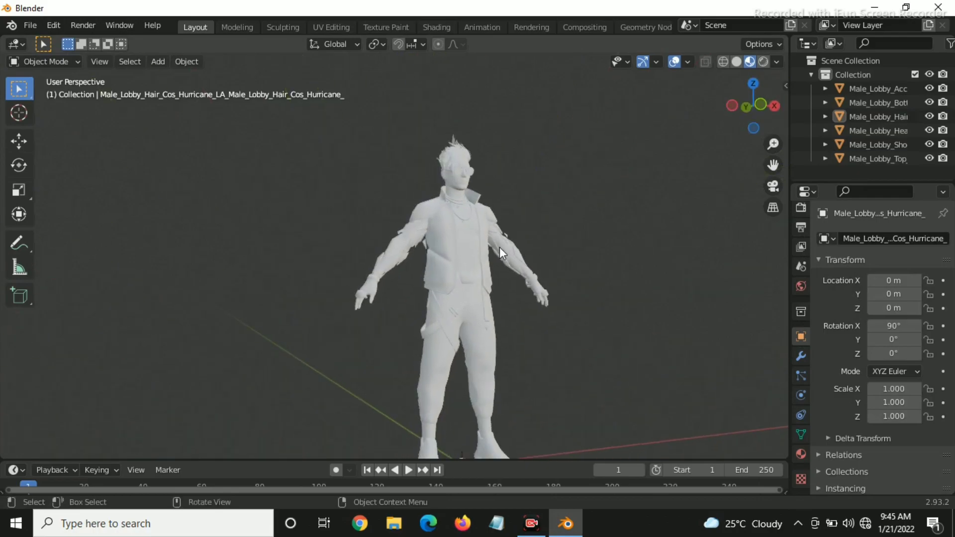
Step: Create a new material for the hair object and deselect the object
{"action": "left_click", "coordinate": [457, 150]}
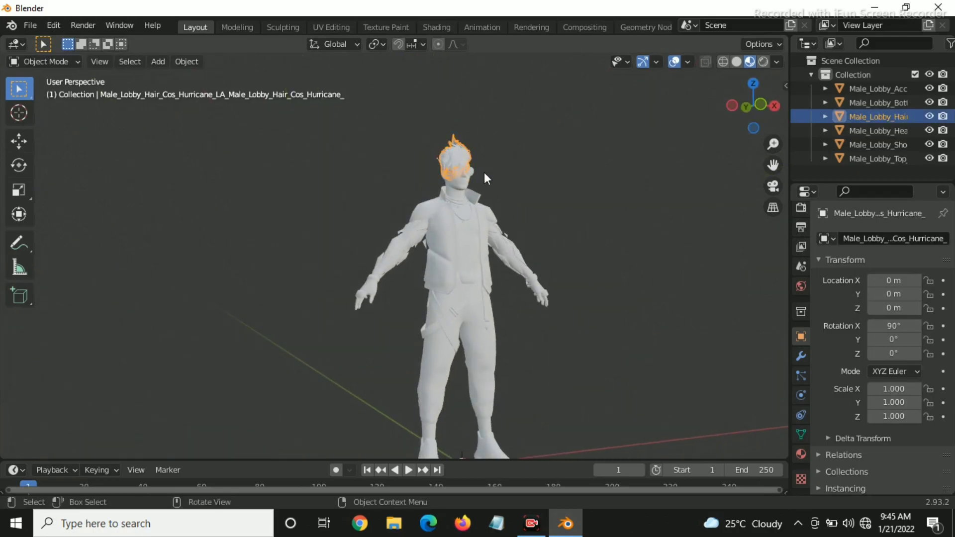
{"action": "left_click", "coordinate": [803, 453]}
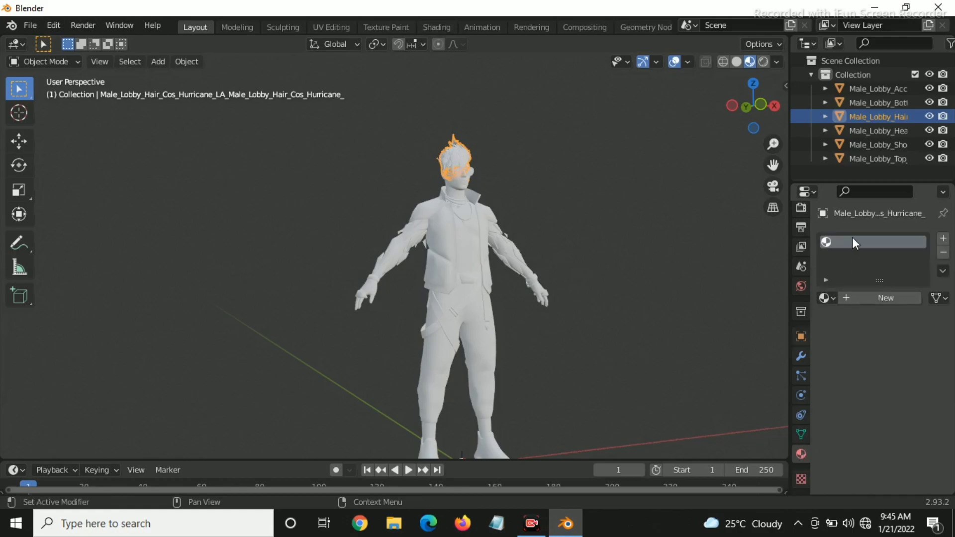
{"action": "left_click", "coordinate": [871, 299]}
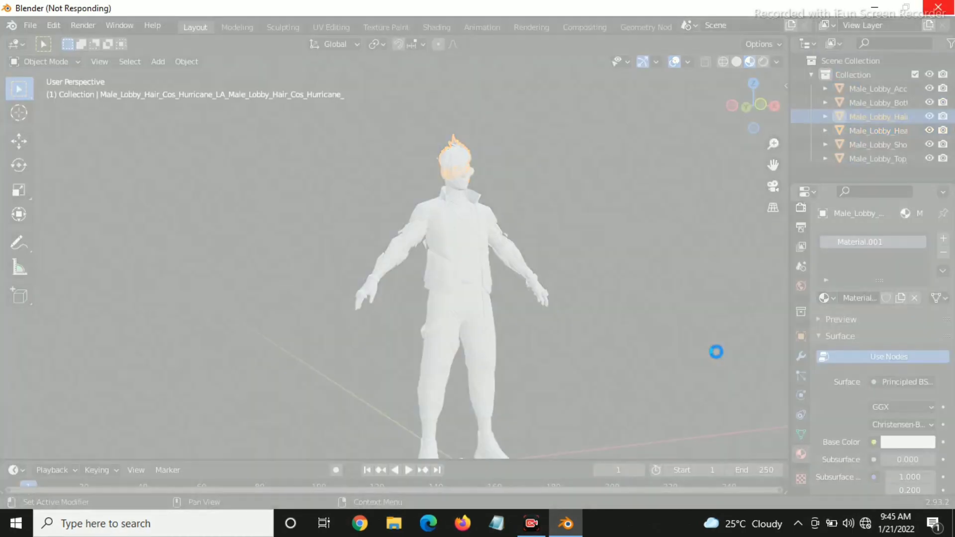
{"action": "left_click", "coordinate": [718, 359]}
{"action": "scroll", "coordinate": [876, 340], "scroll_direction": "down", "scroll_amount": 6}
{"action": "scroll", "coordinate": [875, 340], "scroll_direction": "up", "scroll_amount": 7}
{"action": "scroll", "coordinate": [876, 340], "scroll_direction": "up", "scroll_amount": 6}
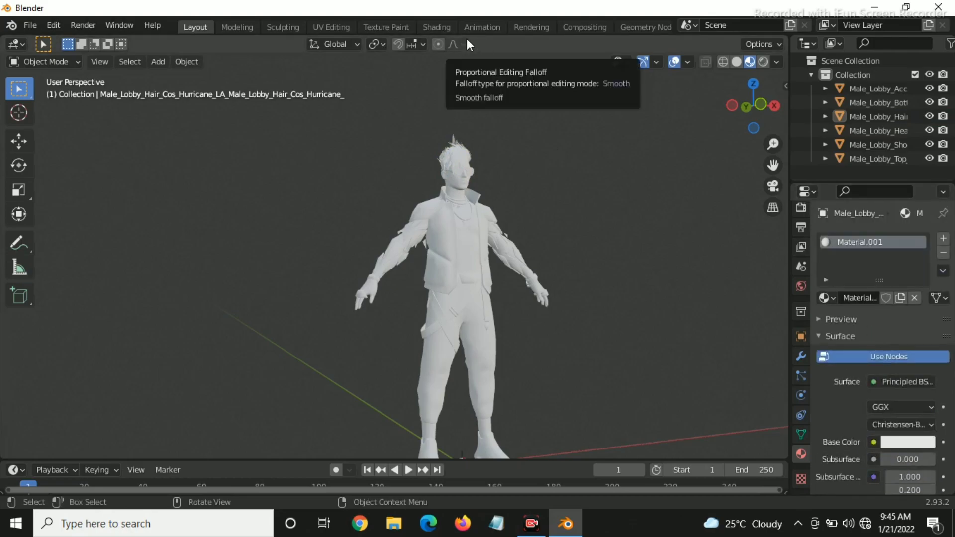
Step: Switch to the Shading workspace and add an Image Texture node beside the hair material's Principled BSDF
{"action": "left_click", "coordinate": [440, 24]}
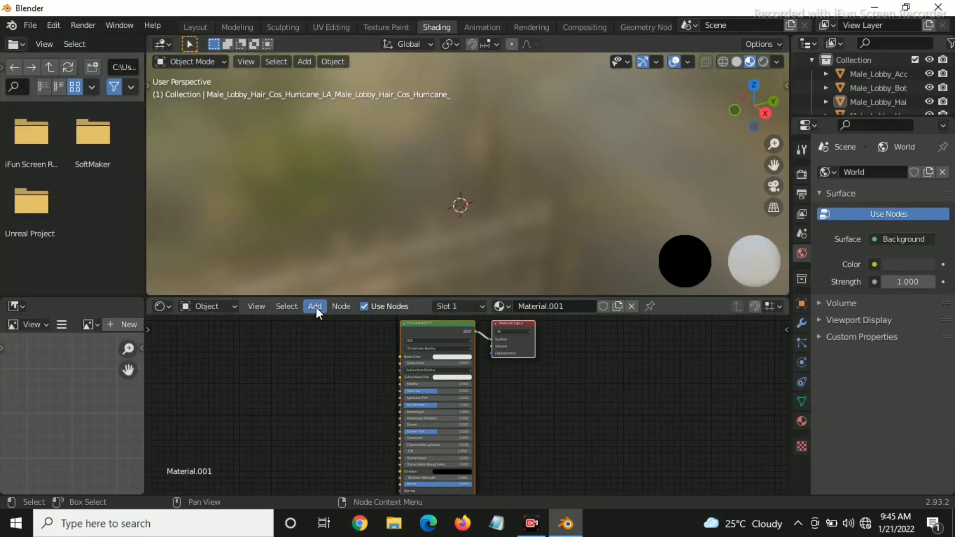
{"action": "left_click", "coordinate": [315, 307]}
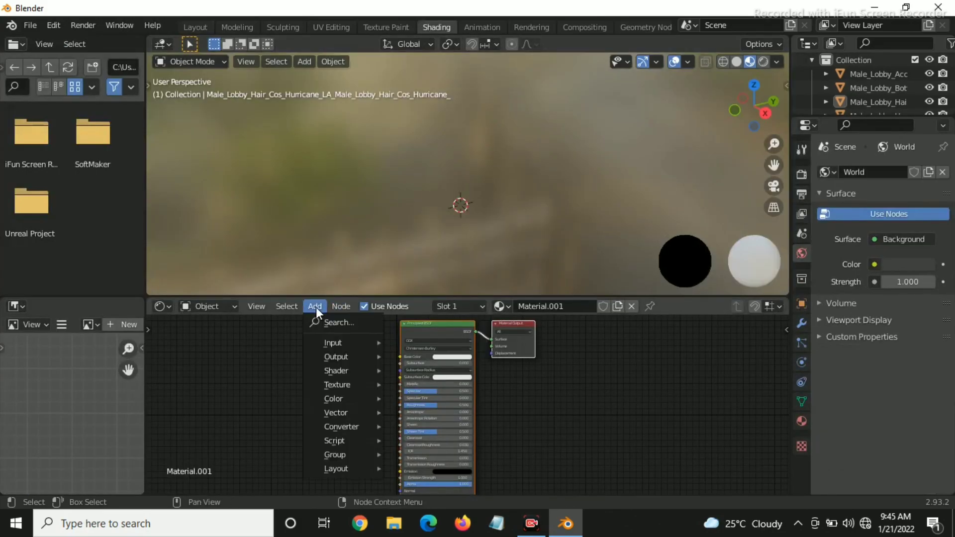
{"action": "mouse_move", "coordinate": [338, 384]}
{"action": "left_click", "coordinate": [459, 263]}
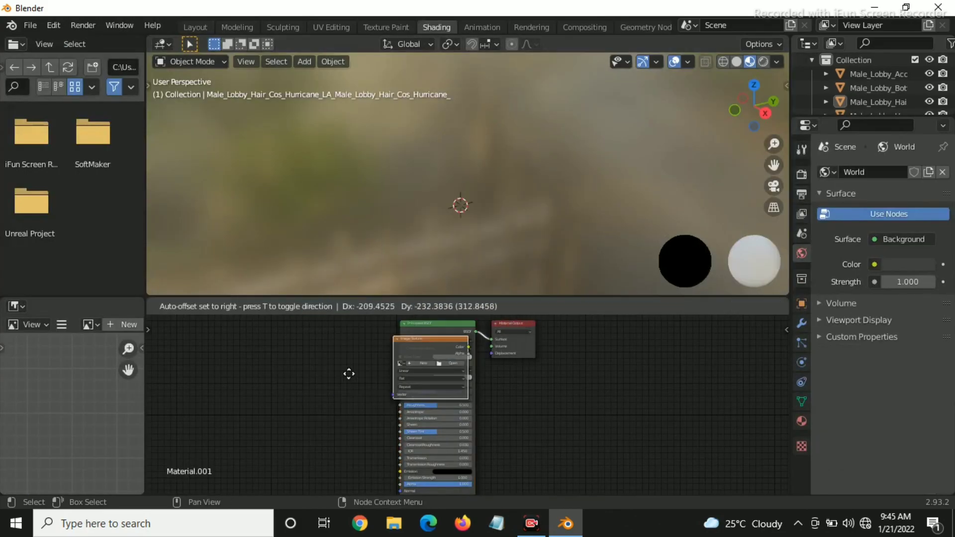
{"action": "left_click", "coordinate": [219, 374]}
Step: Load Male_Hair_Cos_Hurricane_LA_D.png from the Humican folder into the Image Texture node and connect its Color output to Base Color
{"action": "left_click", "coordinate": [277, 401]}
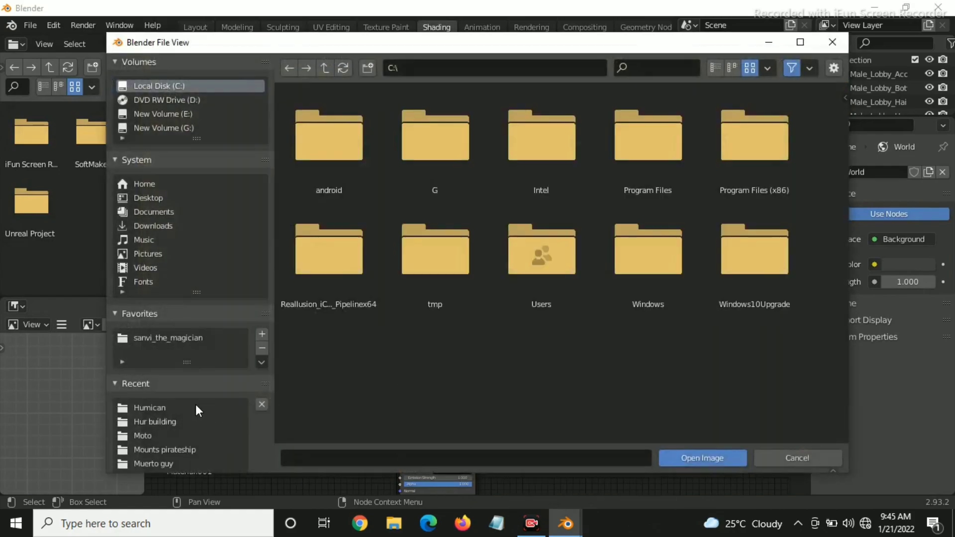
{"action": "left_click", "coordinate": [181, 407]}
{"action": "scroll", "coordinate": [425, 253], "scroll_direction": "down", "scroll_amount": 3}
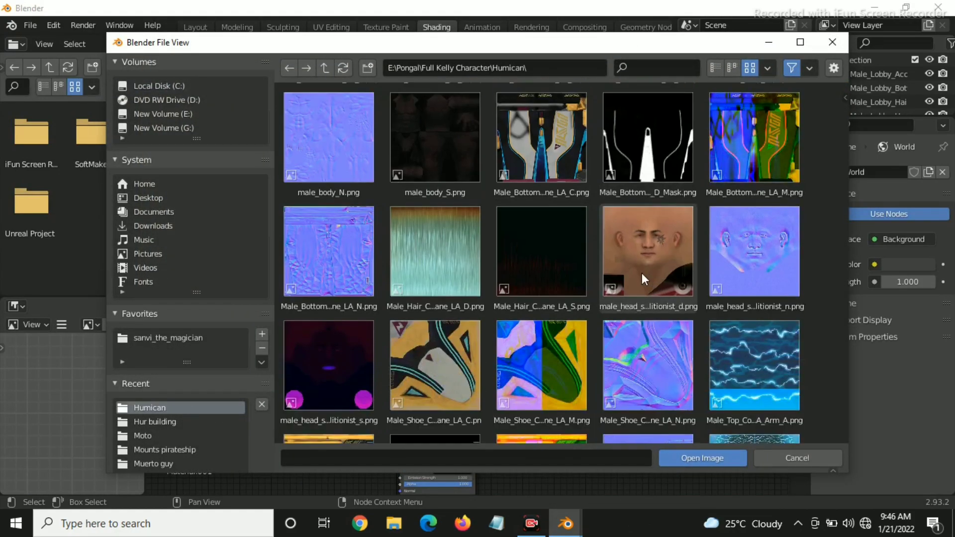
{"action": "left_click", "coordinate": [449, 258]}
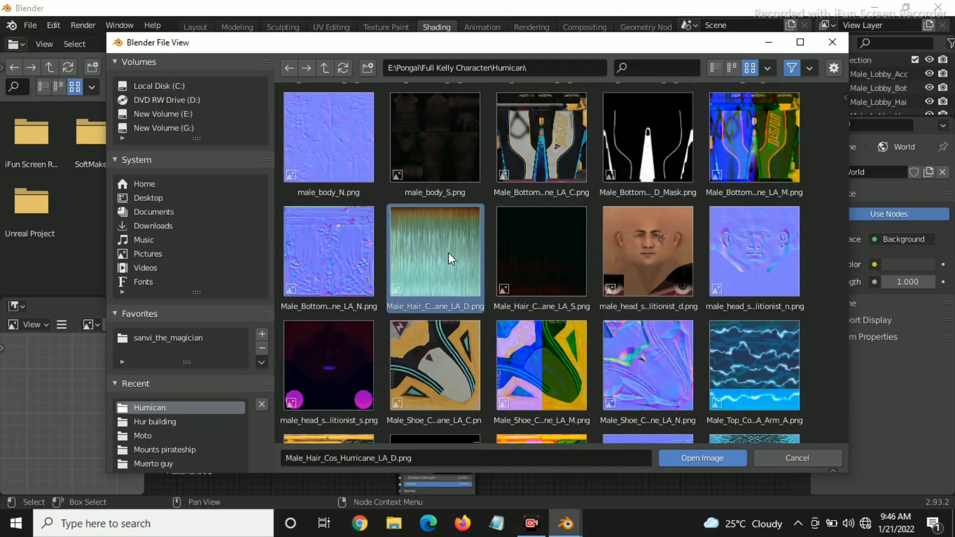
{"action": "scroll", "coordinate": [448, 254], "scroll_direction": "down", "scroll_amount": 2}
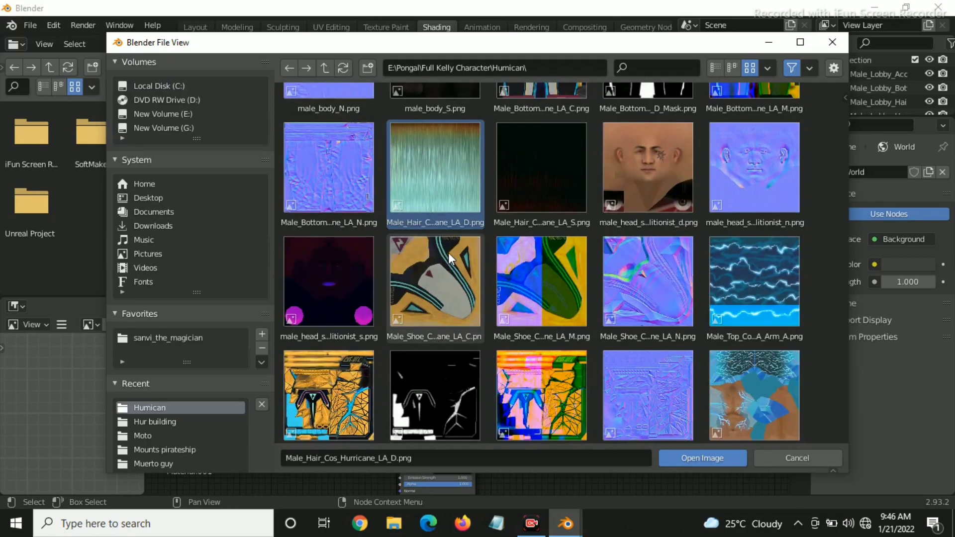
{"action": "left_click", "coordinate": [690, 460]}
{"action": "left_click_drag", "start_coordinate": [295, 384], "coordinate": [401, 356]}
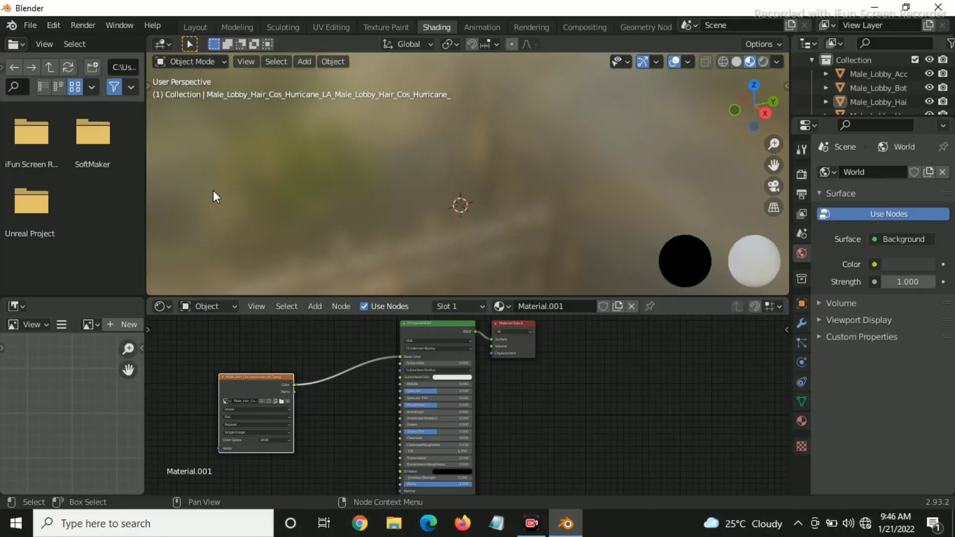
Step: Return to the Layout workspace and create a new material for the head object
{"action": "left_click", "coordinate": [196, 28]}
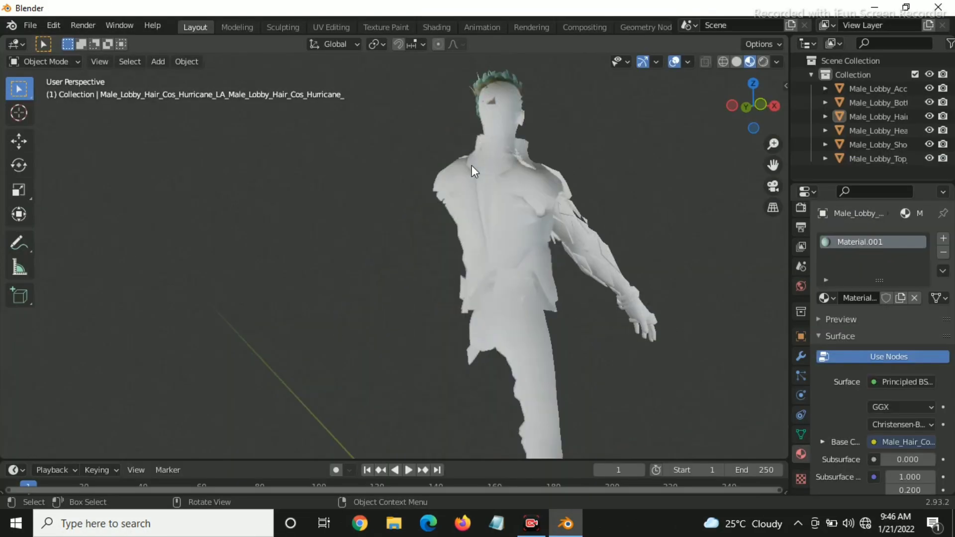
{"action": "left_click", "coordinate": [474, 167]}
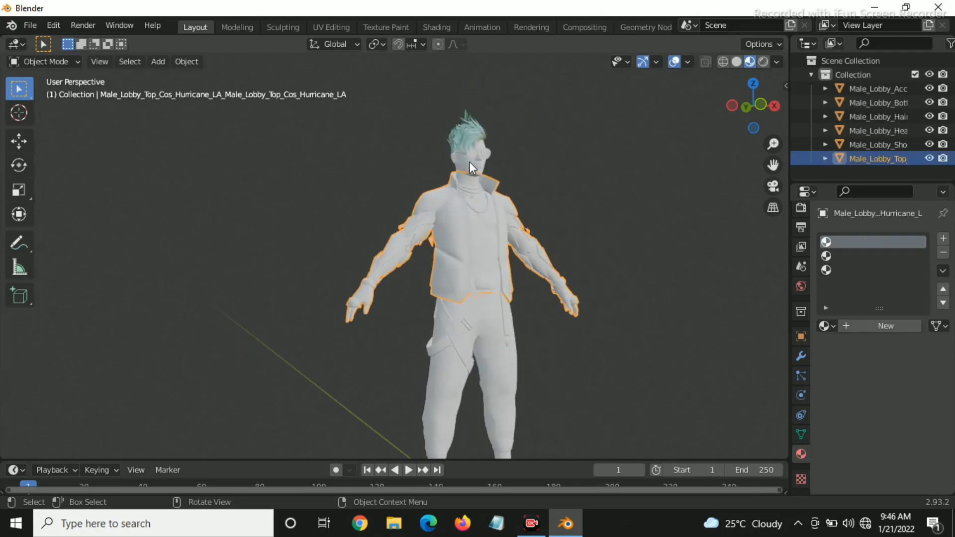
{"action": "left_click", "coordinate": [458, 162]}
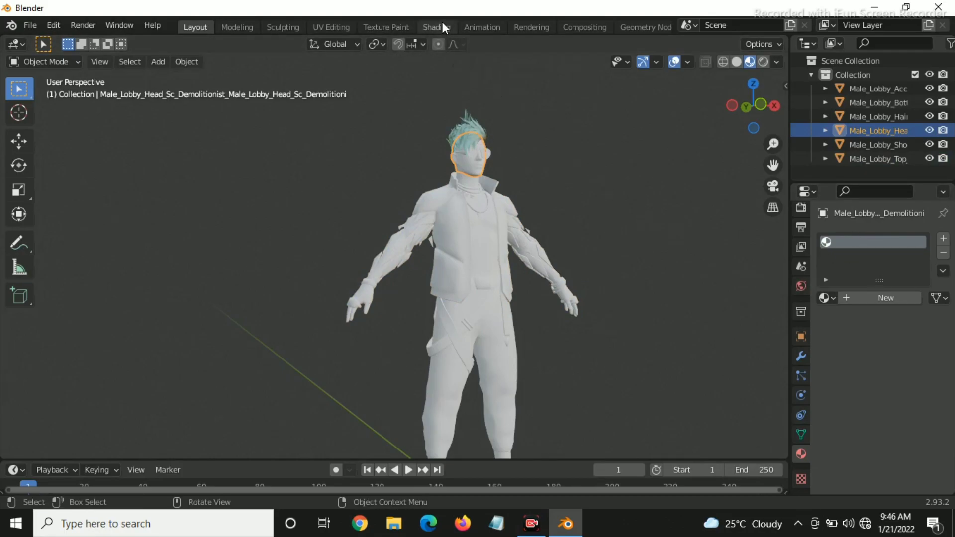
{"action": "left_click", "coordinate": [883, 298]}
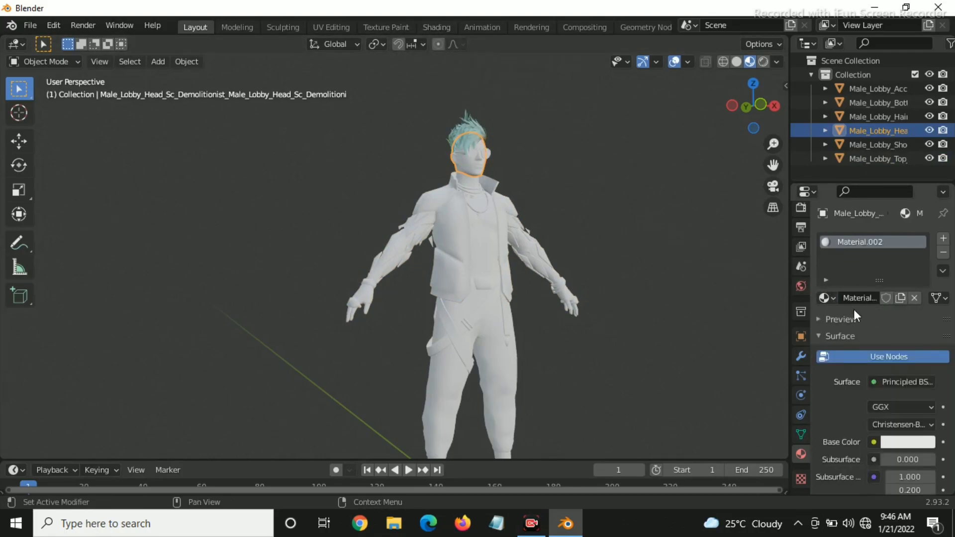
Step: Assign male_head_sc_Demolitionist_d.png from the Humican folder as an Image Texture to the head material's Base Color
{"action": "scroll", "coordinate": [849, 368], "scroll_direction": "down", "scroll_amount": 4}
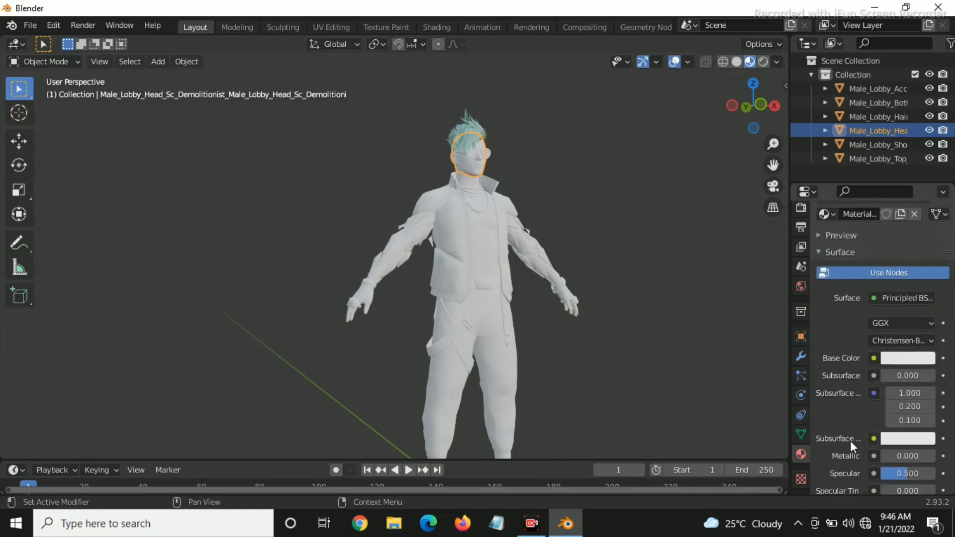
{"action": "left_click", "coordinate": [875, 357]}
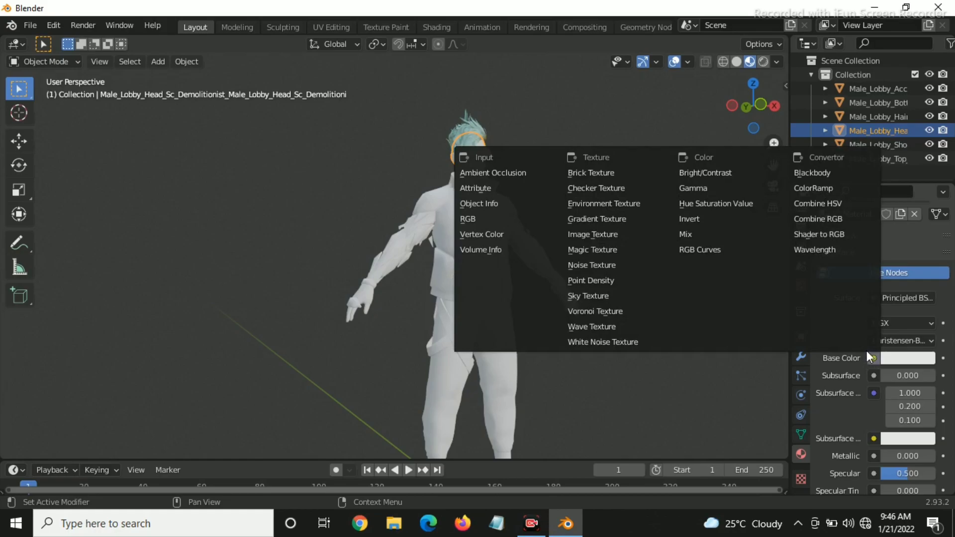
{"action": "left_click", "coordinate": [593, 235]}
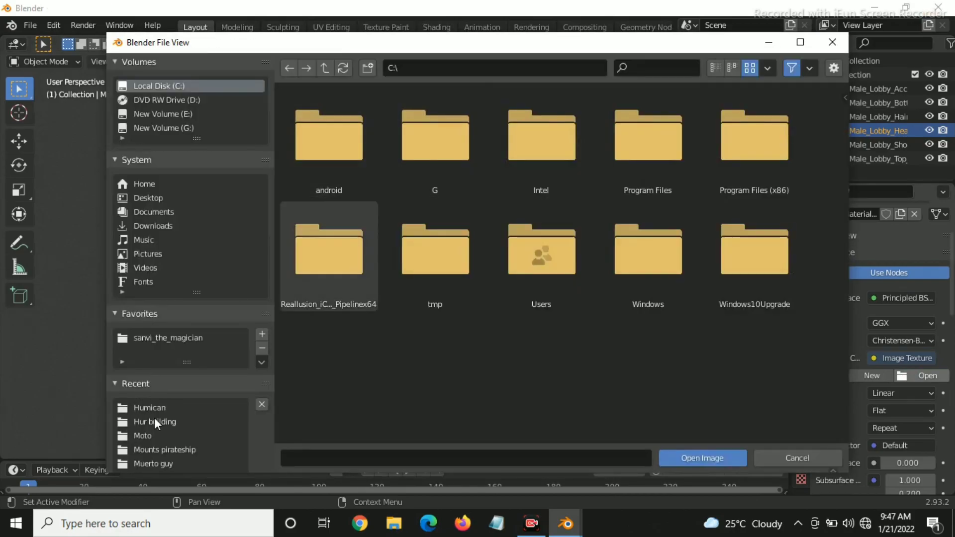
{"action": "left_click", "coordinate": [172, 407]}
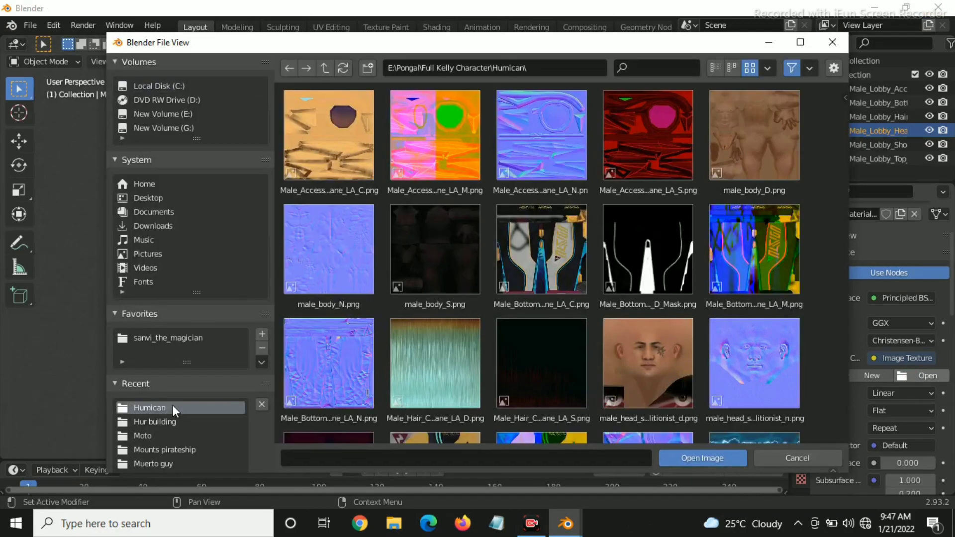
{"action": "left_click", "coordinate": [637, 377]}
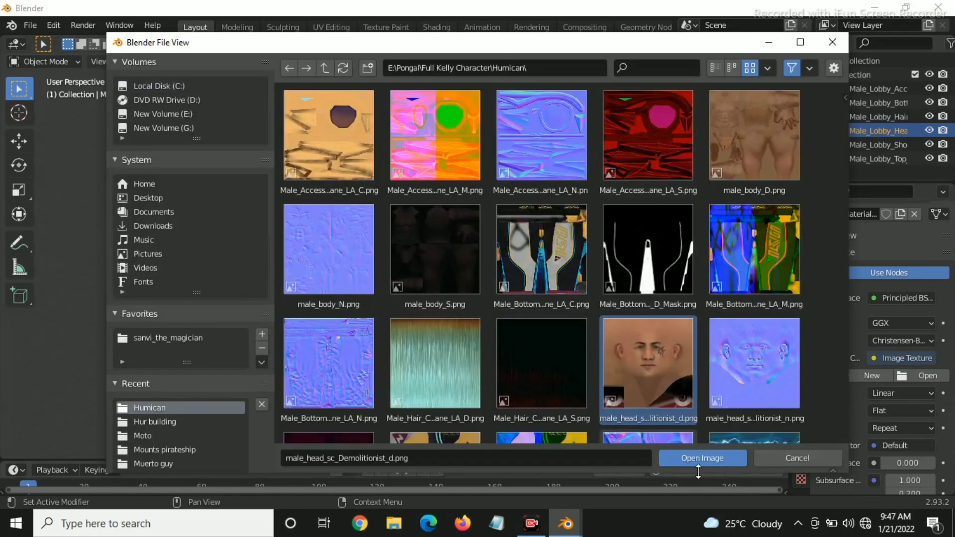
{"action": "left_click", "coordinate": [699, 458]}
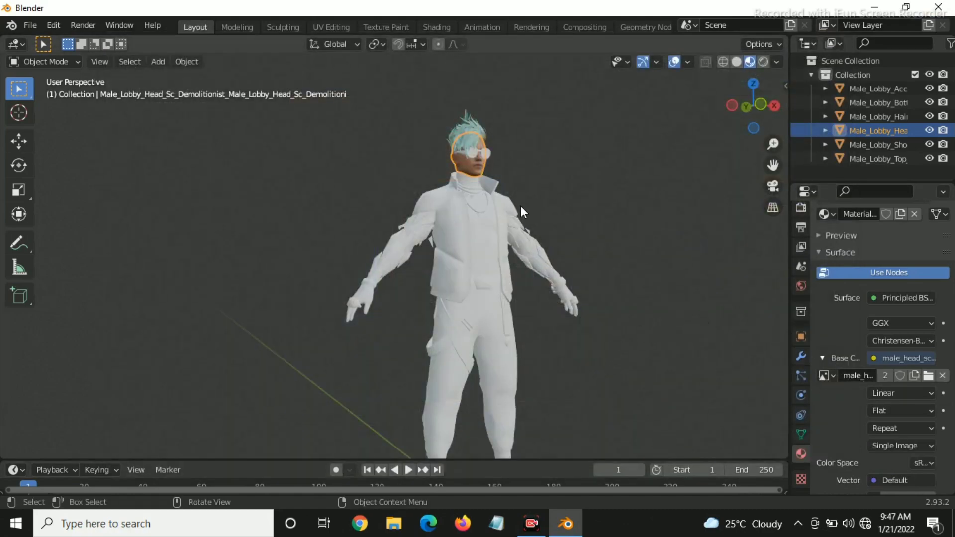
Step: Select the sunglasses accessory object and create a new material in its first slot
{"action": "left_click", "coordinate": [469, 153]}
{"action": "left_click", "coordinate": [470, 153]}
{"action": "left_click", "coordinate": [472, 152]}
{"action": "left_click", "coordinate": [473, 152]}
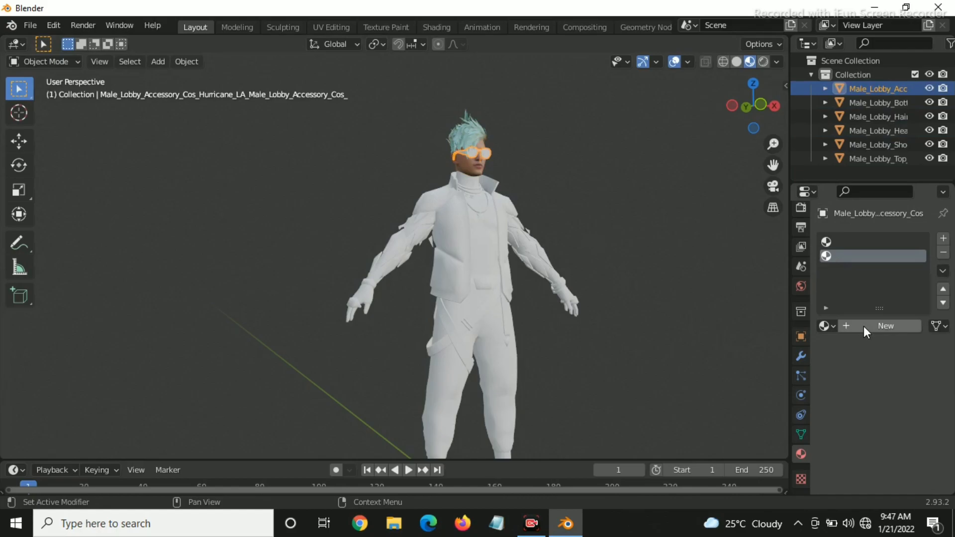
{"action": "left_click", "coordinate": [844, 242]}
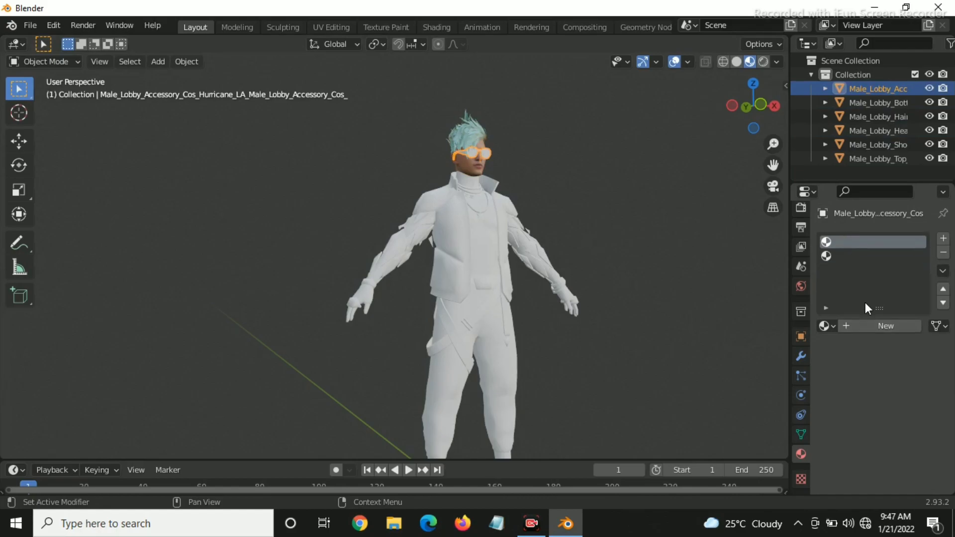
{"action": "left_click", "coordinate": [874, 326]}
Step: Assign Male_Accessory_Cos_Hurricane_LA_C.png from the Humican folder as an Image Texture to the Base Color of the sunglasses' first material
{"action": "scroll", "coordinate": [878, 447], "scroll_direction": "down", "scroll_amount": 4}
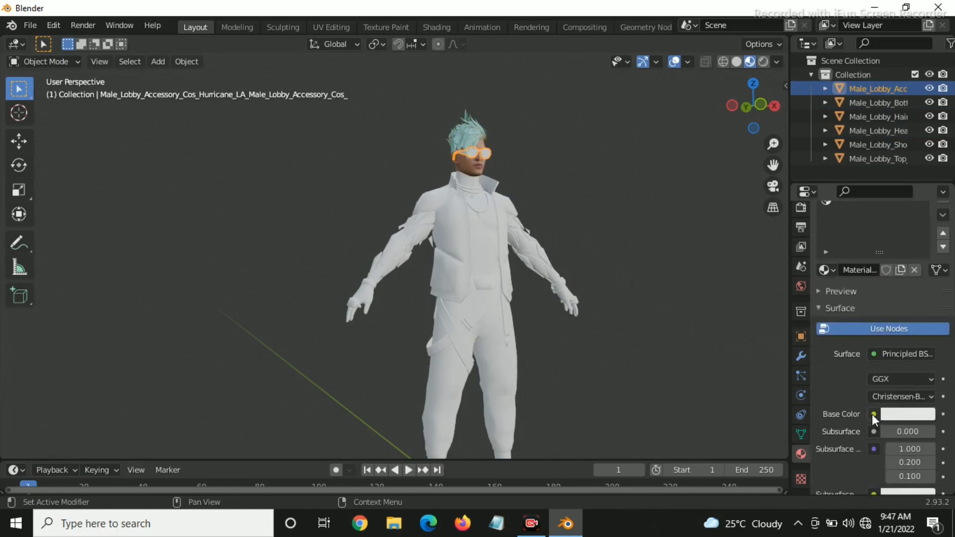
{"action": "left_click", "coordinate": [874, 414]}
{"action": "left_click", "coordinate": [579, 289]}
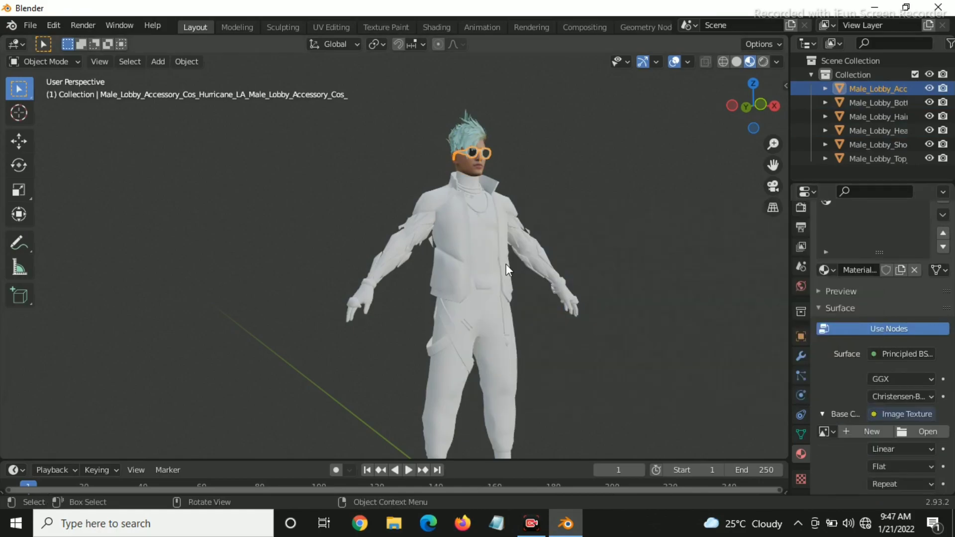
{"action": "left_click", "coordinate": [920, 433]}
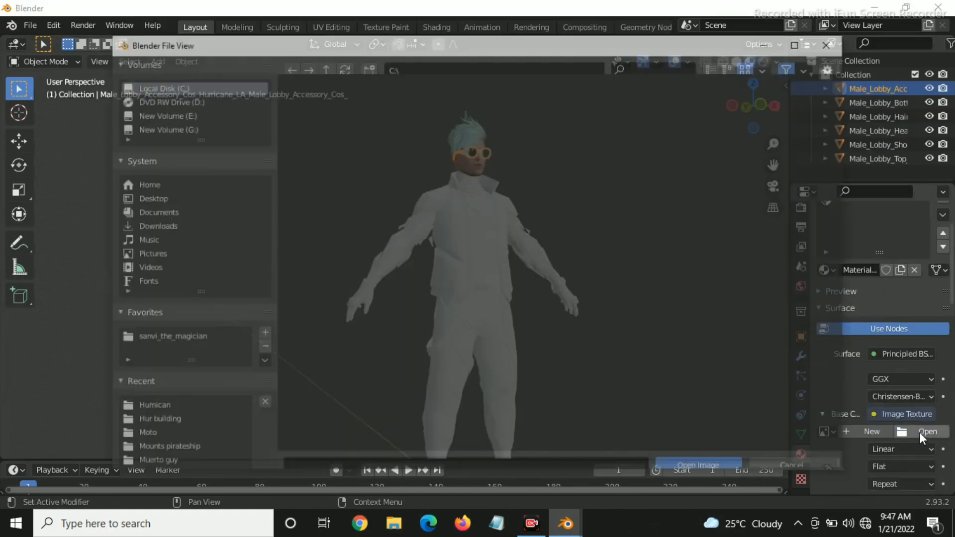
{"action": "left_click", "coordinate": [149, 408]}
{"action": "scroll", "coordinate": [716, 294], "scroll_direction": "down", "scroll_amount": 5}
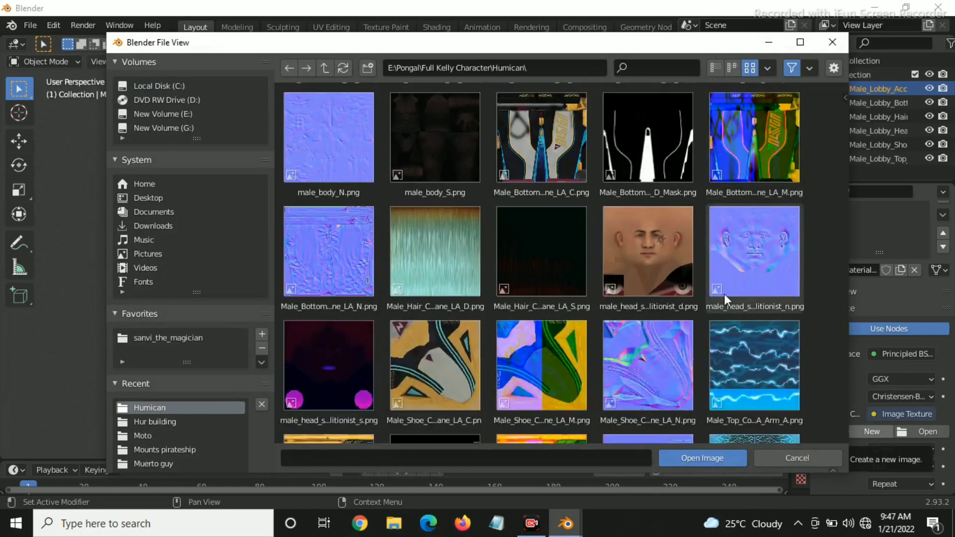
{"action": "scroll", "coordinate": [716, 294], "scroll_direction": "down", "scroll_amount": 1}
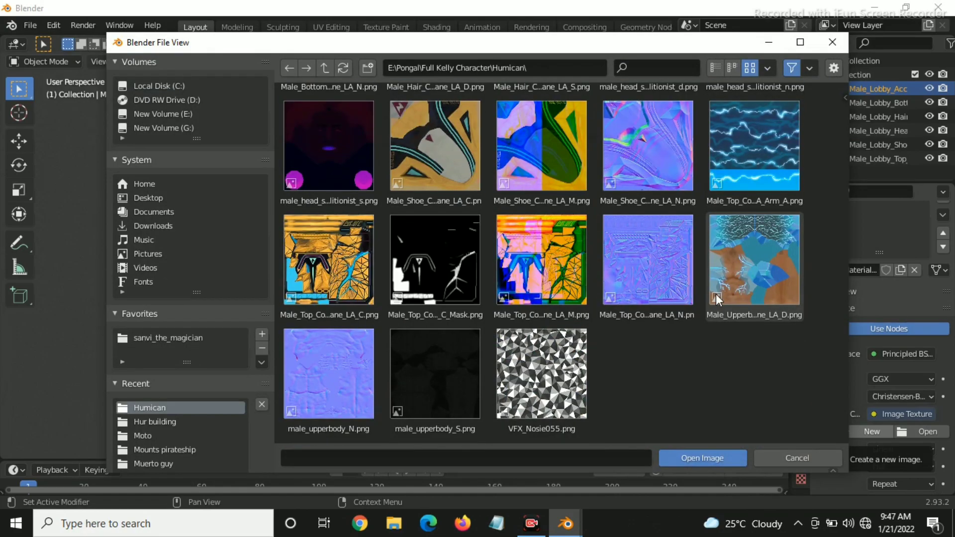
{"action": "scroll", "coordinate": [716, 294], "scroll_direction": "up", "scroll_amount": 3}
{"action": "scroll", "coordinate": [715, 295], "scroll_direction": "up", "scroll_amount": 4}
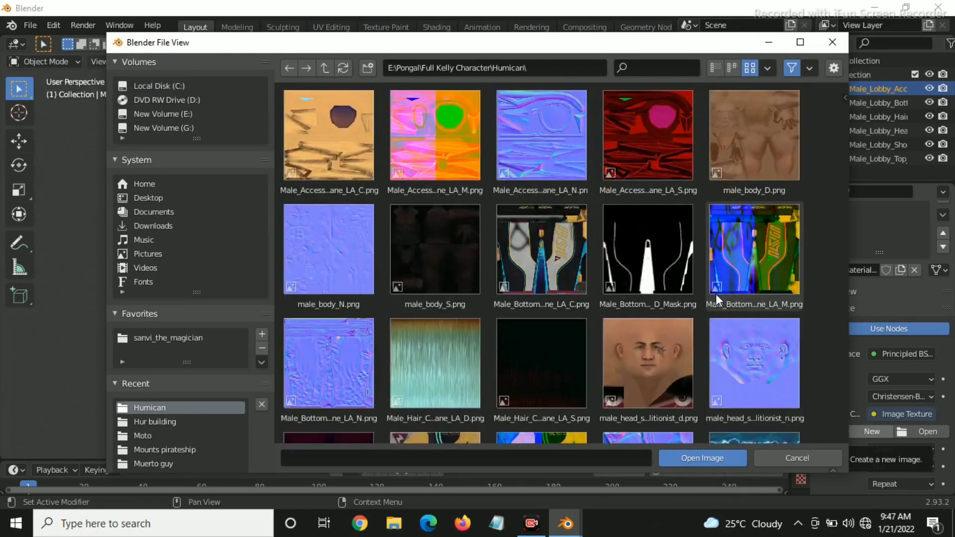
{"action": "left_click", "coordinate": [288, 139]}
{"action": "left_click", "coordinate": [689, 458]}
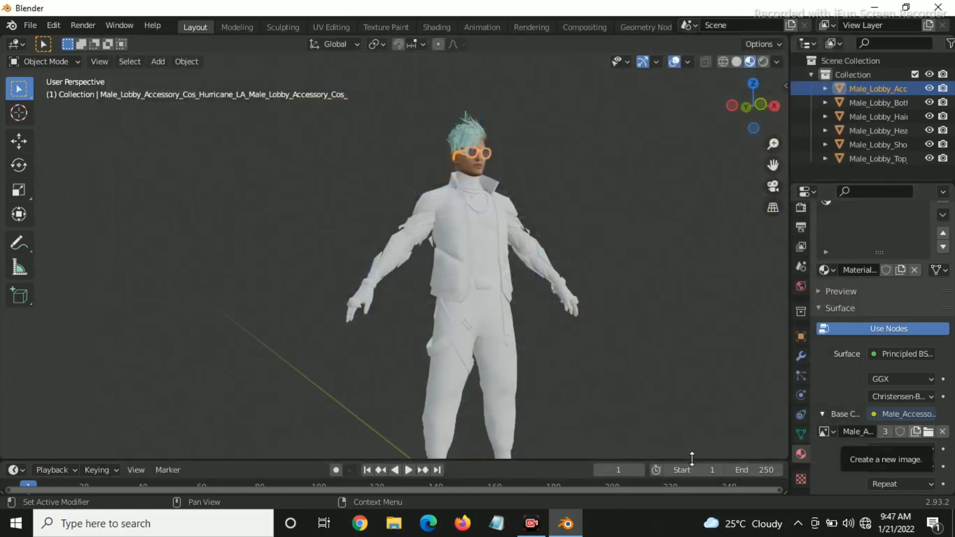
Step: Create a new material in the sunglasses' second slot and set its Base Color to an Image Texture
{"action": "scroll", "coordinate": [845, 212], "scroll_direction": "up", "scroll_amount": 3}
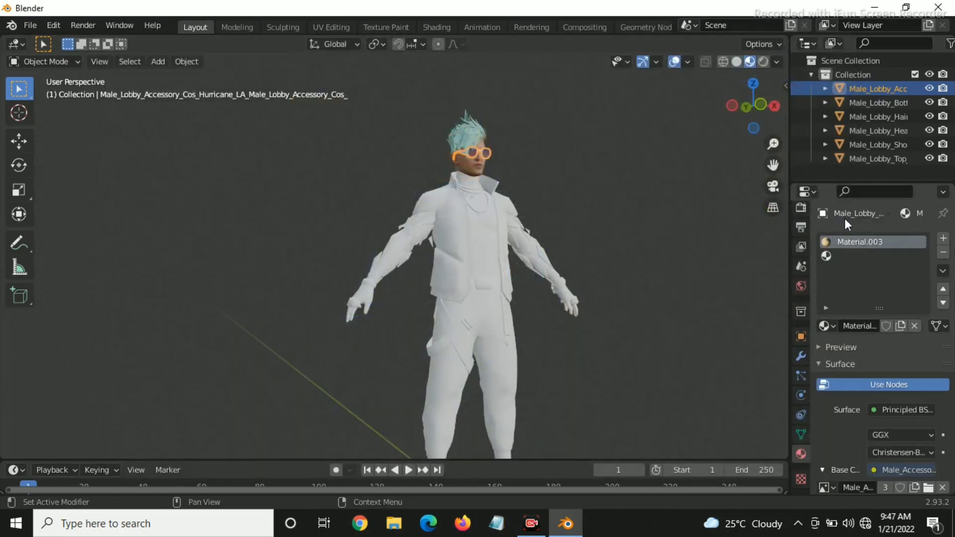
{"action": "left_click", "coordinate": [864, 255]}
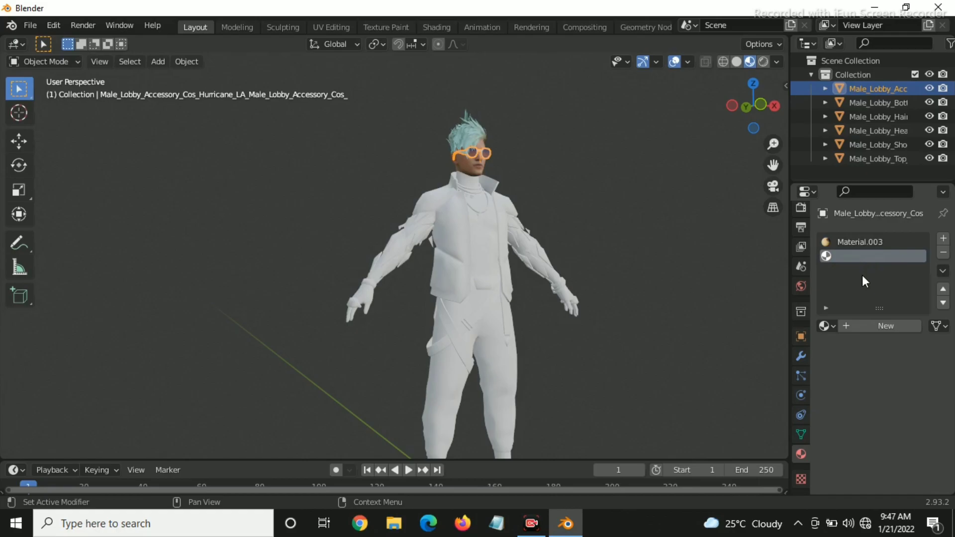
{"action": "left_click", "coordinate": [888, 326]}
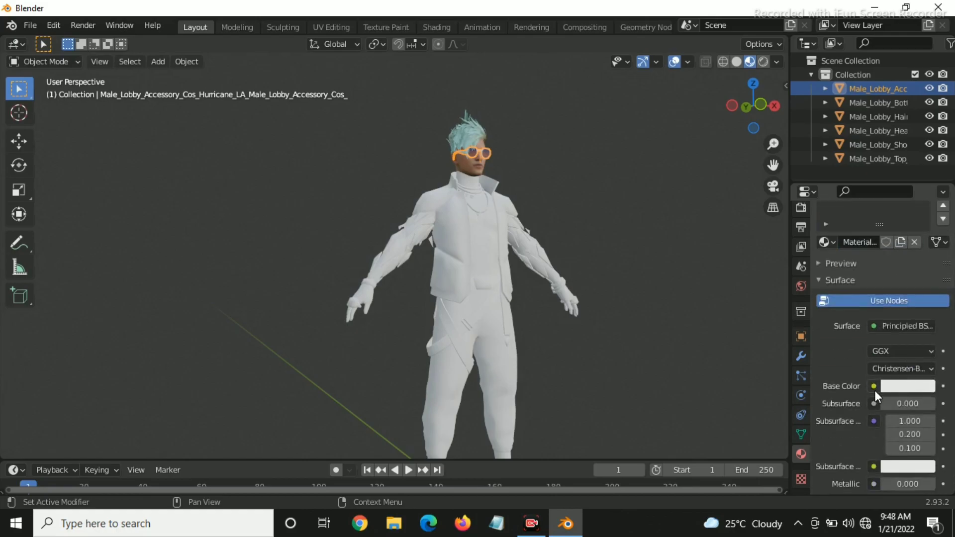
{"action": "left_click", "coordinate": [874, 387]}
{"action": "left_click", "coordinate": [646, 262]}
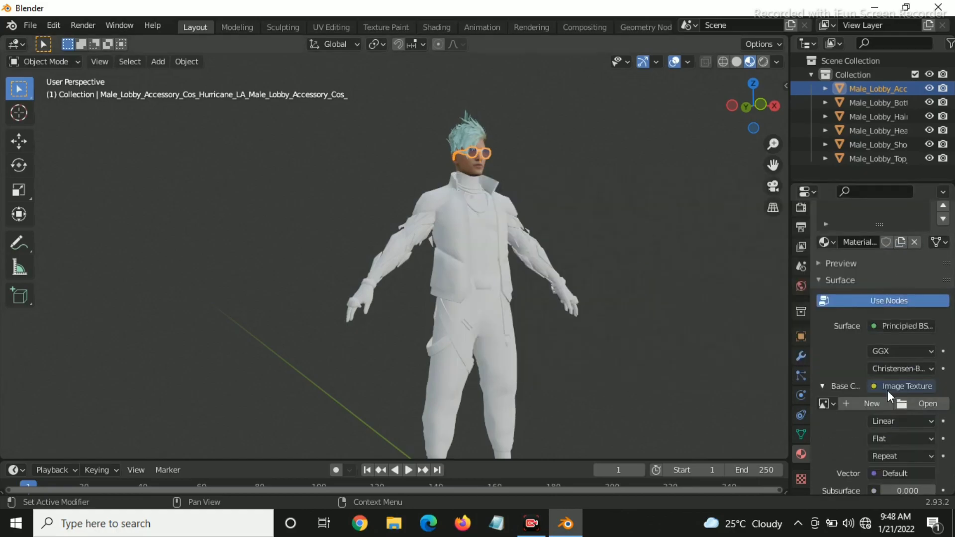
Step: Load Male_Accessory_Cos_Hurricane_LA_C.png from the Humican folder into the Image Texture of the sunglasses' second material
{"action": "left_click", "coordinate": [915, 406]}
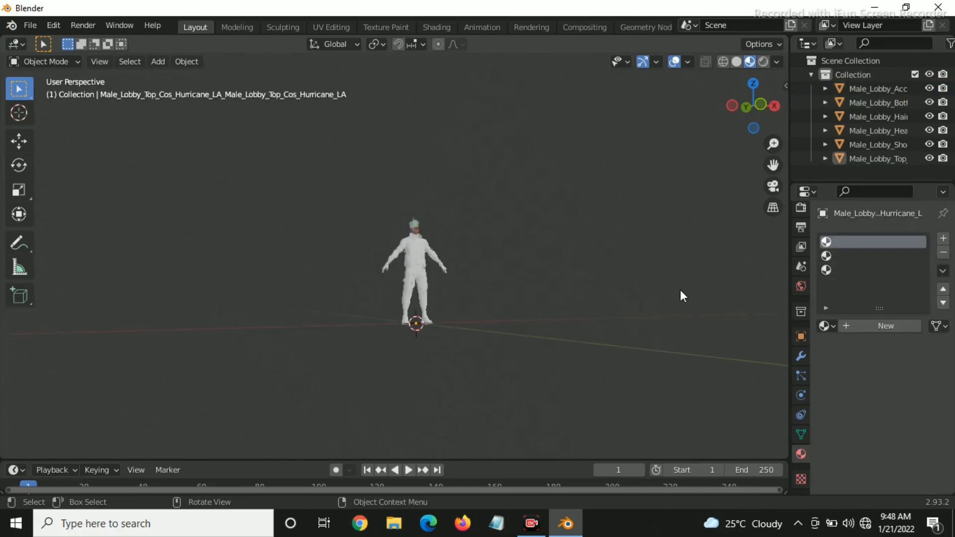
{"action": "scroll", "coordinate": [682, 290], "scroll_direction": "up", "scroll_amount": 5}
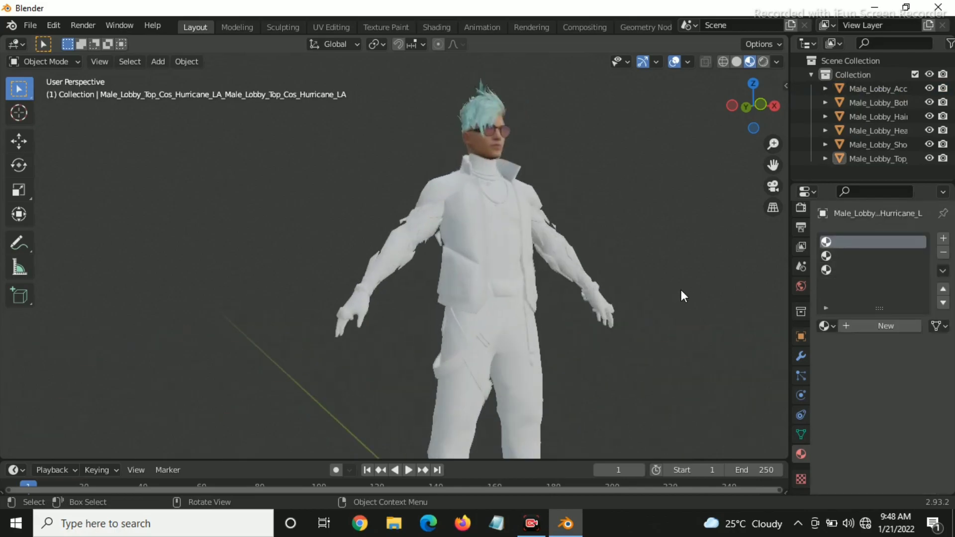
{"action": "left_click", "coordinate": [490, 132]}
{"action": "scroll", "coordinate": [876, 394], "scroll_direction": "down", "scroll_amount": 5}
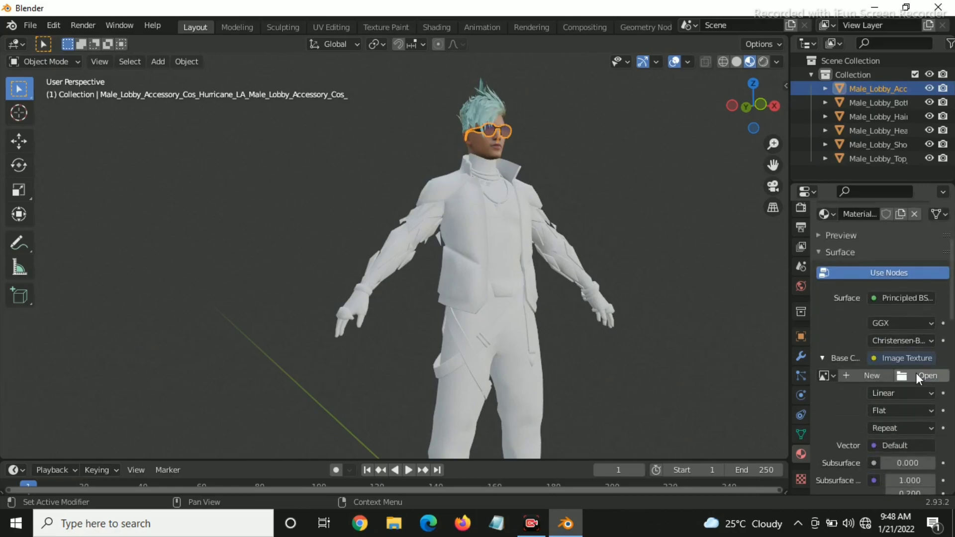
{"action": "left_click", "coordinate": [918, 377]}
{"action": "left_click", "coordinate": [131, 408]}
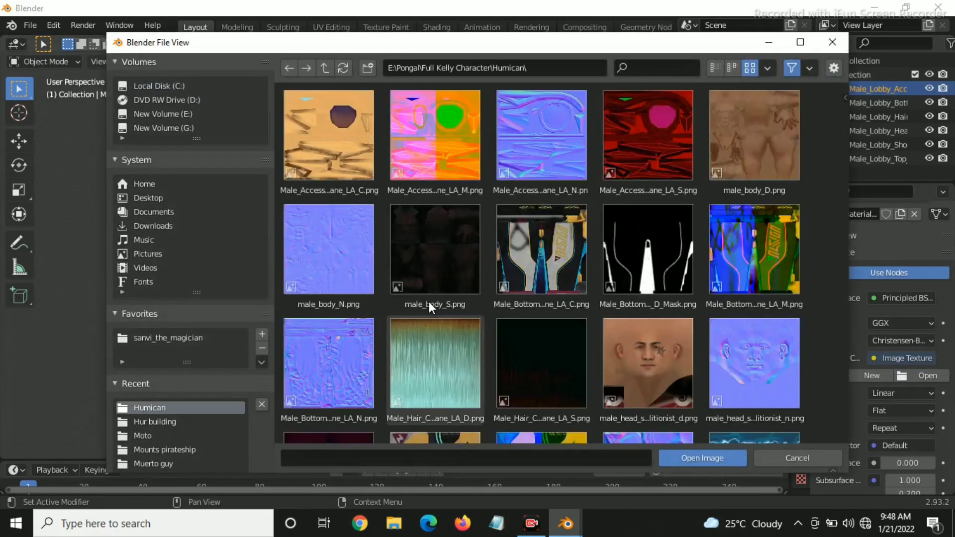
{"action": "left_click", "coordinate": [325, 147]}
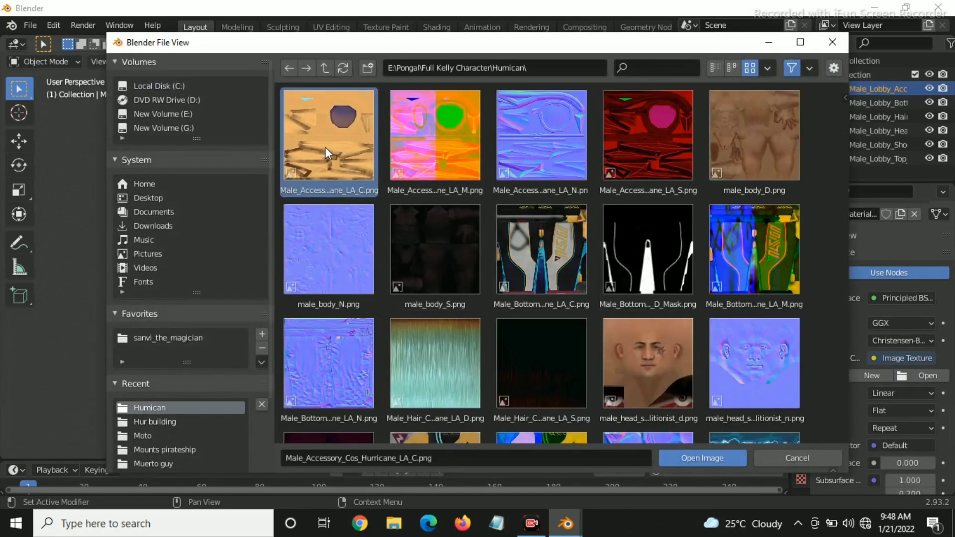
{"action": "left_click", "coordinate": [732, 461]}
Step: Create a new material in the first slot of the top clothing object and set its Base Color to an Image Texture
{"action": "left_click", "coordinate": [441, 230]}
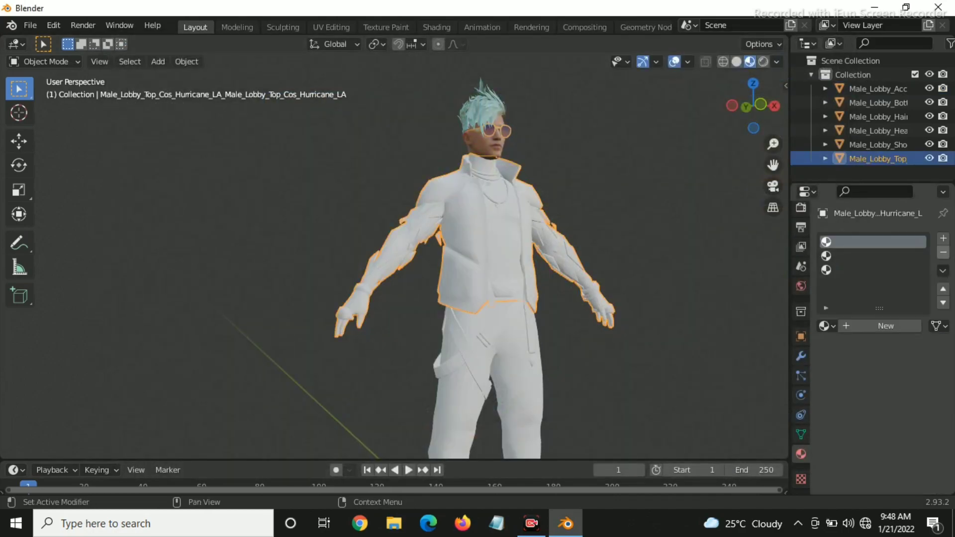
{"action": "left_click", "coordinate": [860, 326]}
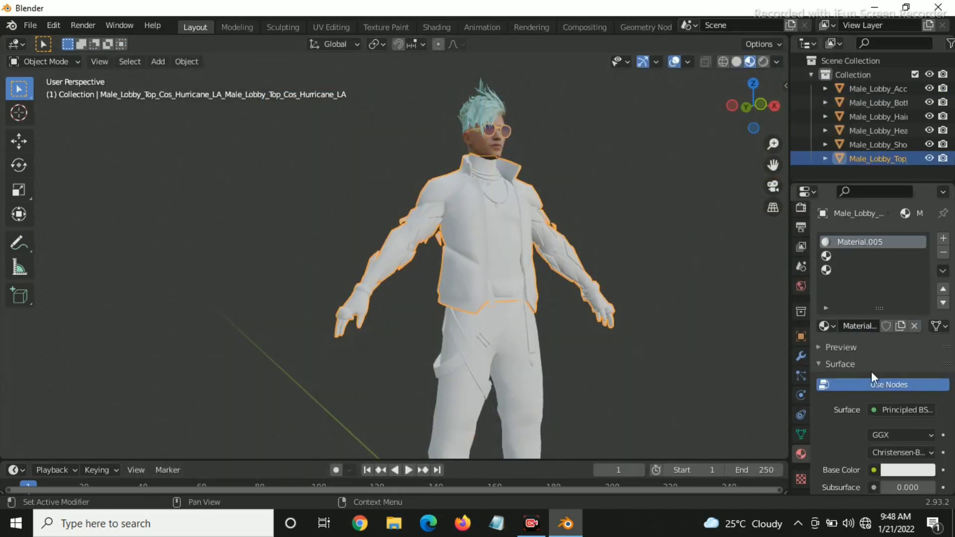
{"action": "left_click", "coordinate": [875, 386]}
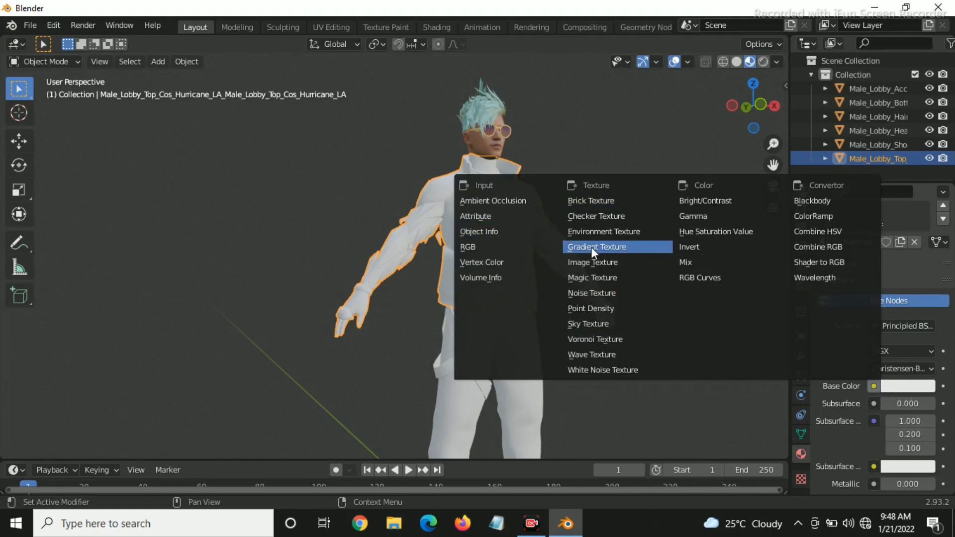
{"action": "left_click", "coordinate": [579, 264]}
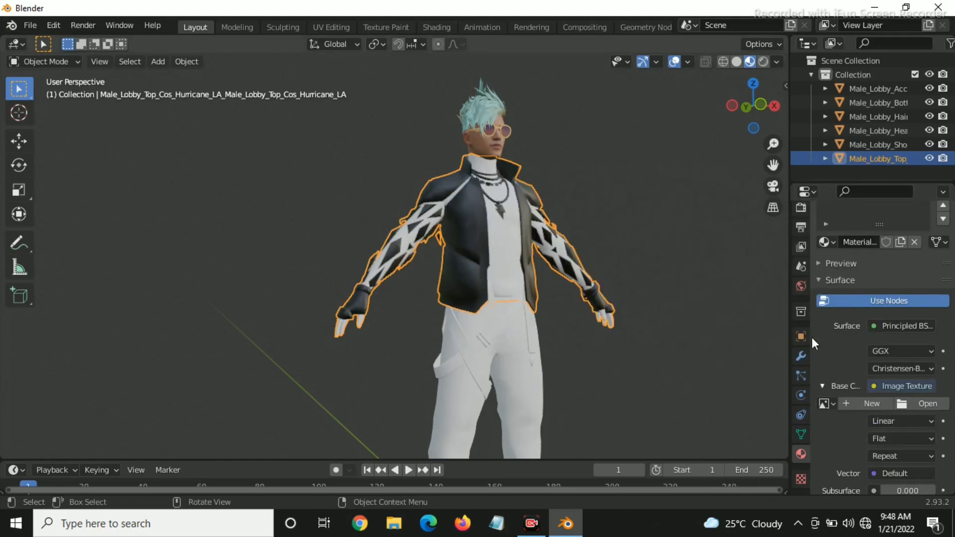
Step: Load Male_Top_Cos_Hurricane_LA_C.png from the Humican folder into the Image Texture of the top's first material
{"action": "left_click", "coordinate": [906, 404]}
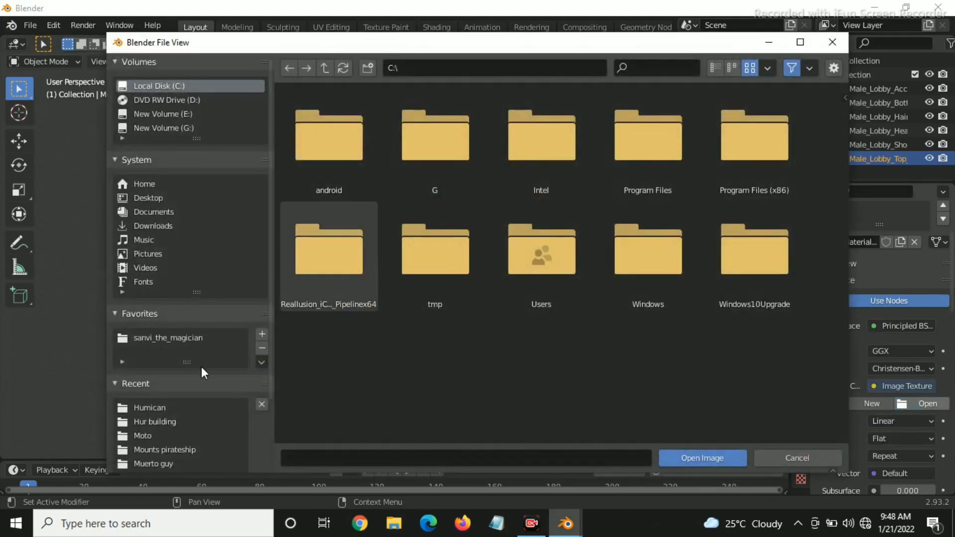
{"action": "left_click", "coordinate": [170, 408]}
{"action": "scroll", "coordinate": [438, 259], "scroll_direction": "down", "scroll_amount": 5}
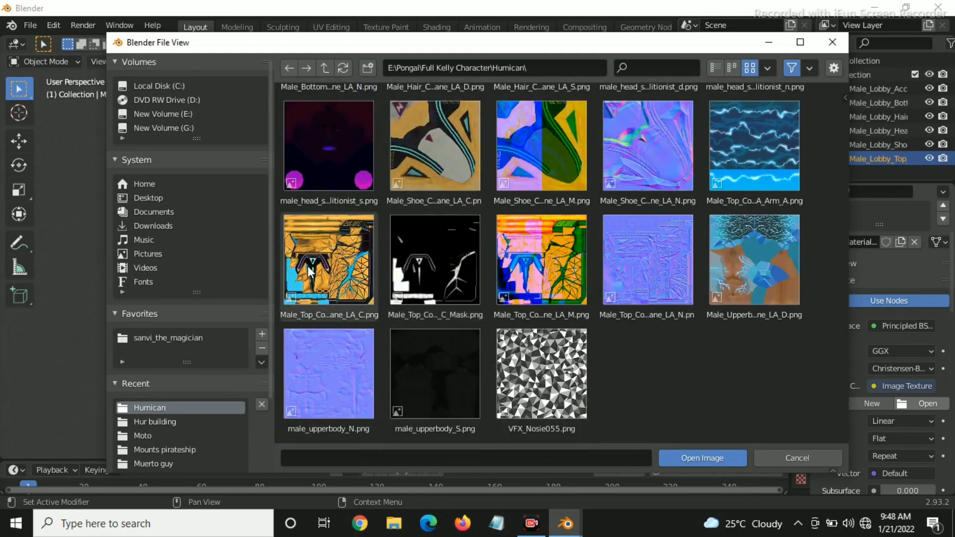
{"action": "left_click", "coordinate": [331, 262]}
{"action": "left_click", "coordinate": [681, 458]}
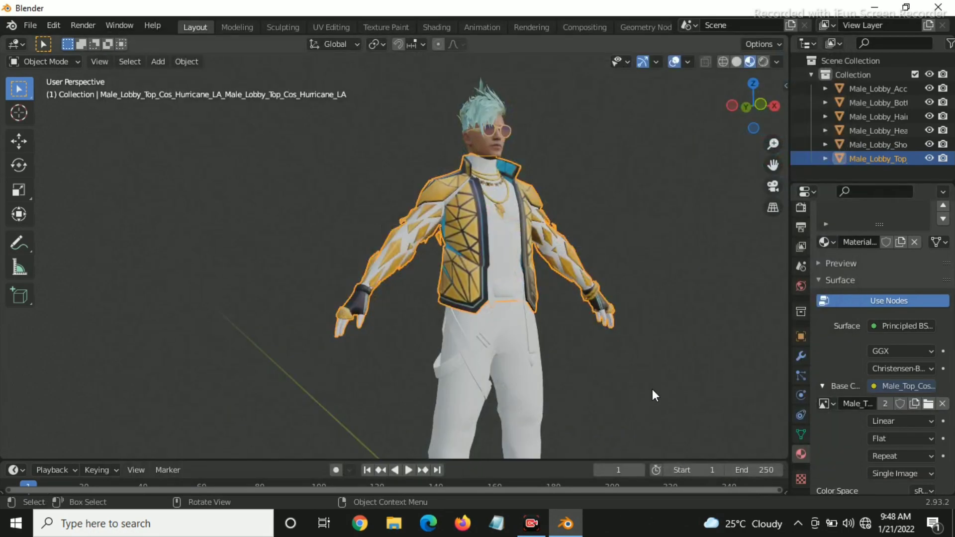
Step: Create a new material in the top's second slot and set its Base Color to an Image Texture
{"action": "scroll", "coordinate": [842, 299], "scroll_direction": "up", "scroll_amount": 4}
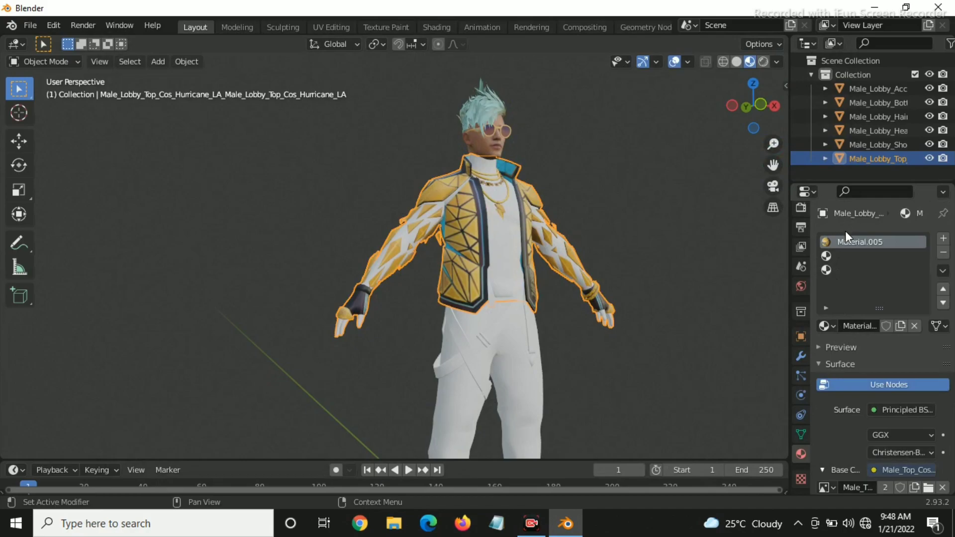
{"action": "left_click", "coordinate": [835, 258]}
{"action": "left_click", "coordinate": [877, 326]}
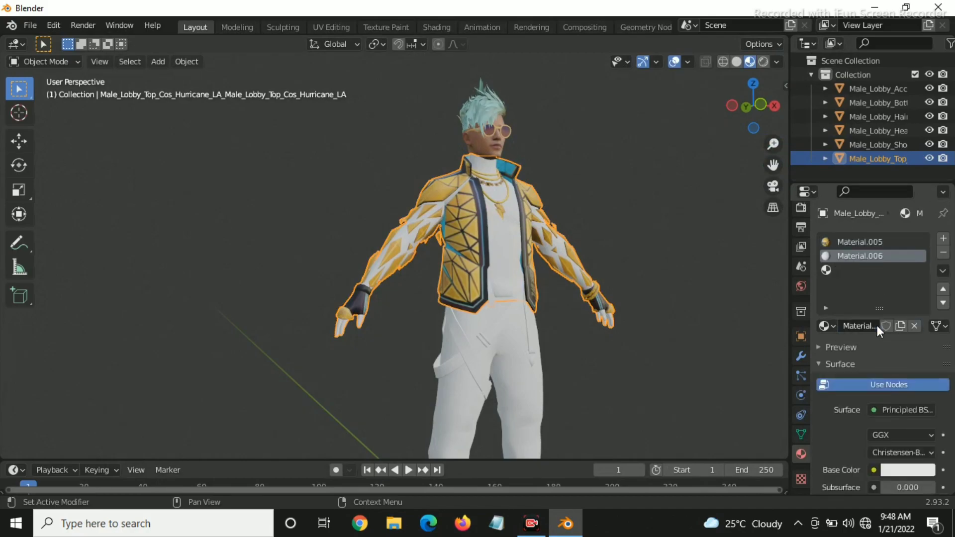
{"action": "scroll", "coordinate": [862, 353], "scroll_direction": "down", "scroll_amount": 4}
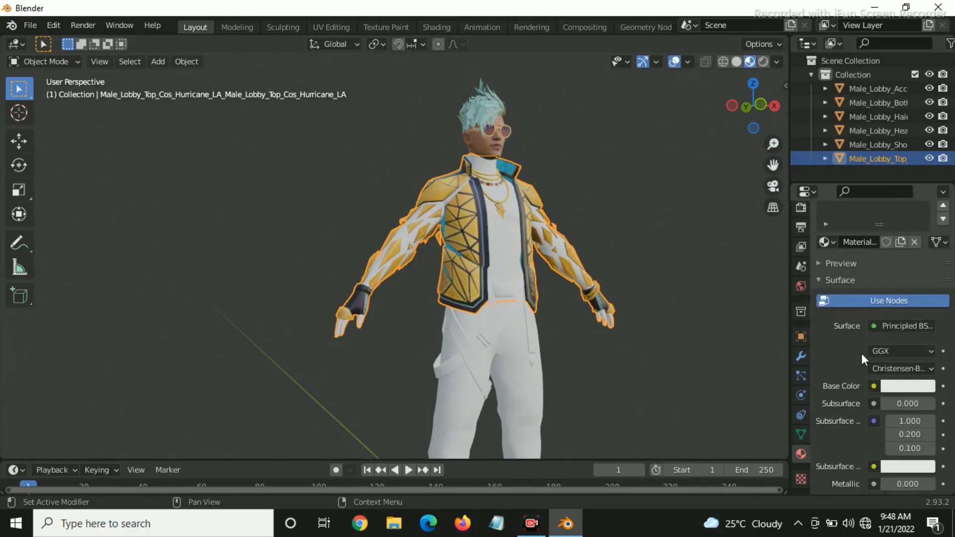
{"action": "left_click", "coordinate": [874, 386]}
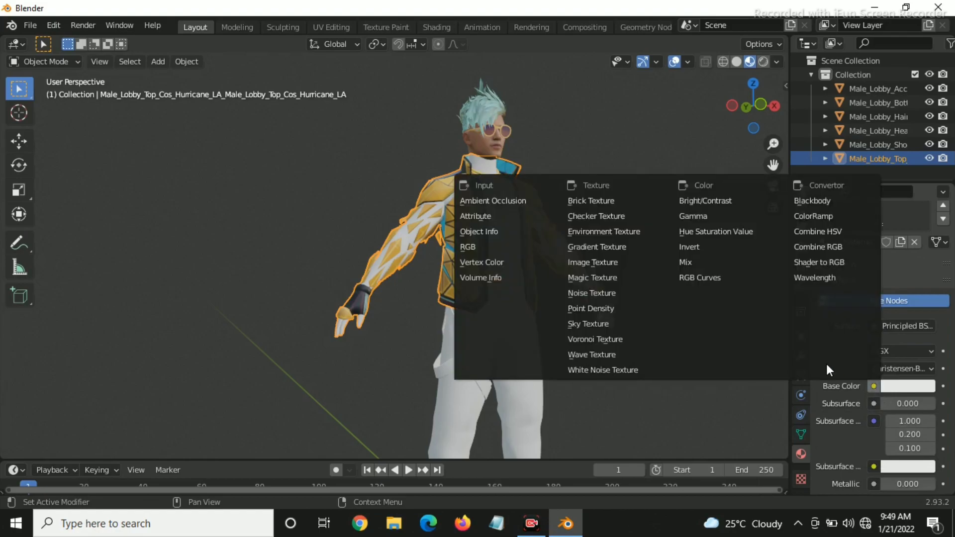
{"action": "left_click", "coordinate": [573, 262]}
Step: Load Male_Top_Cos_Hurricane_LA_Arm_A.png from the Humican folder into the Image Texture of the top's second material
{"action": "left_click", "coordinate": [905, 403]}
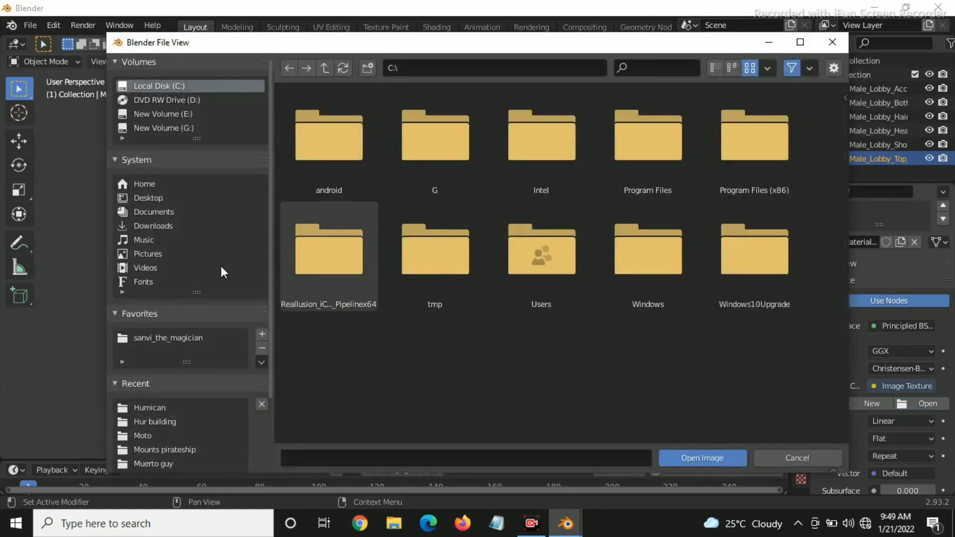
{"action": "left_click", "coordinate": [175, 385]}
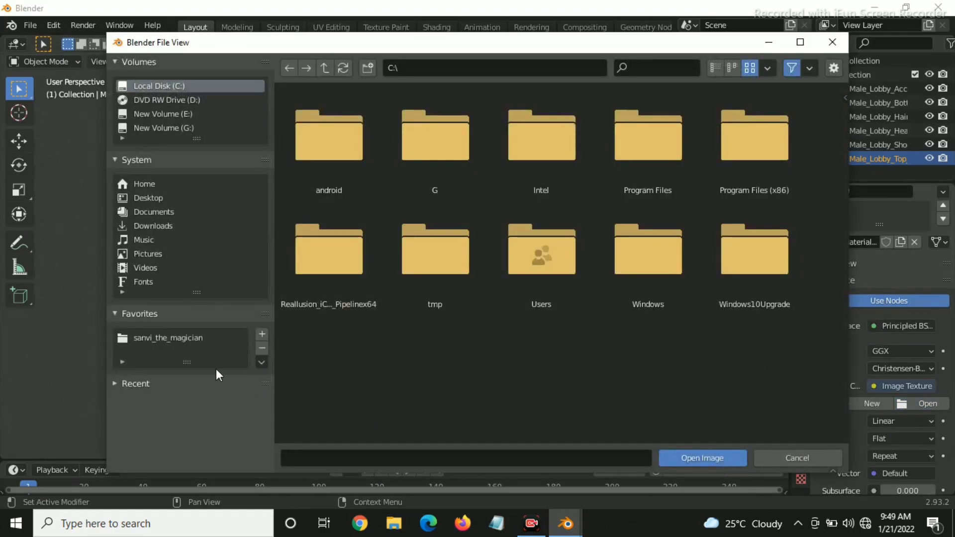
{"action": "left_click", "coordinate": [110, 385]}
{"action": "left_click", "coordinate": [182, 405]}
{"action": "scroll", "coordinate": [695, 252], "scroll_direction": "down", "scroll_amount": 5}
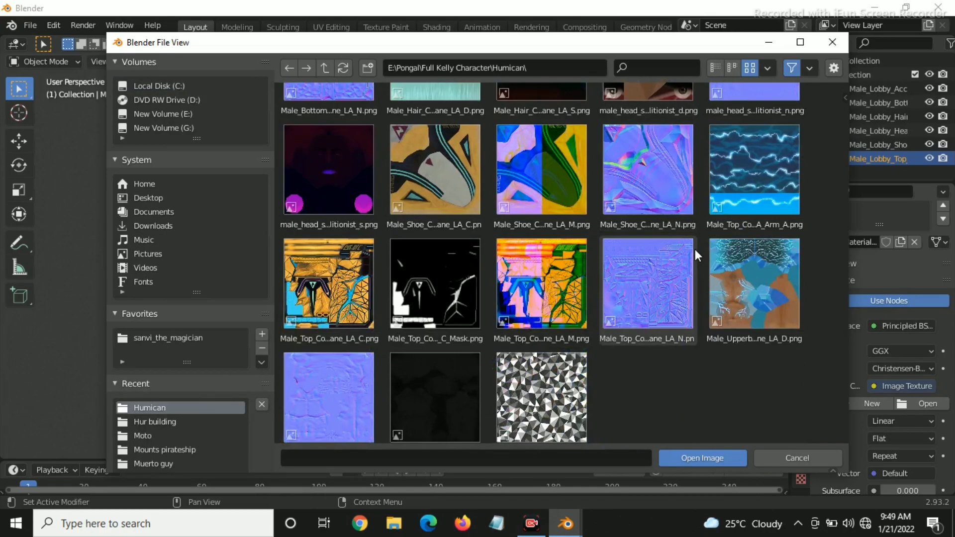
{"action": "left_click", "coordinate": [771, 192]}
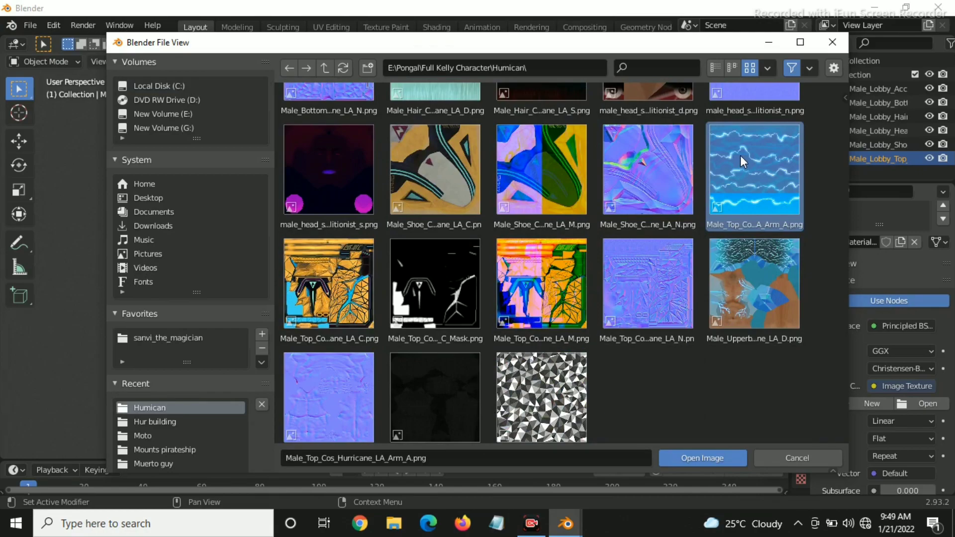
{"action": "left_click", "coordinate": [723, 453]}
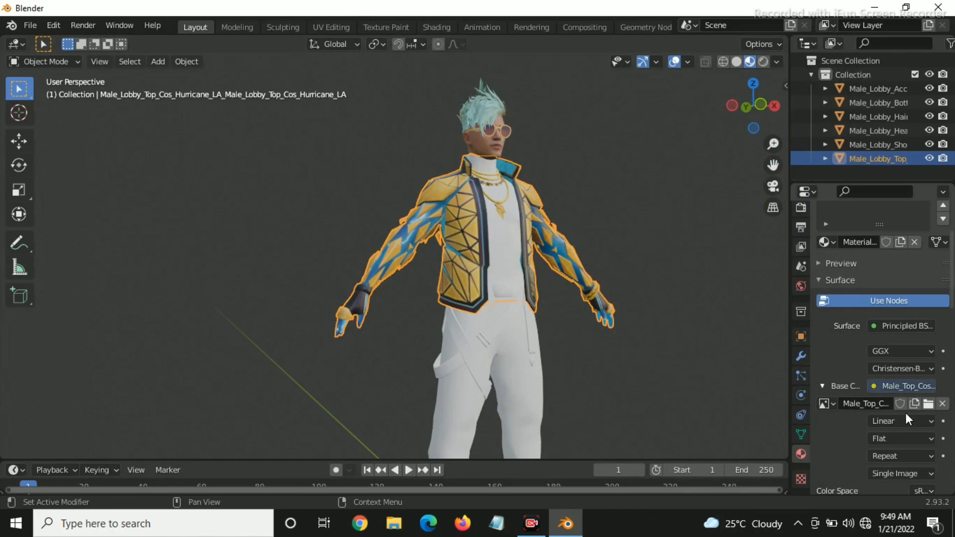
Step: Create a new material in the top's third slot and set its Base Color to an Image Texture
{"action": "scroll", "coordinate": [850, 239], "scroll_direction": "up", "scroll_amount": 4}
{"action": "left_click", "coordinate": [857, 271]}
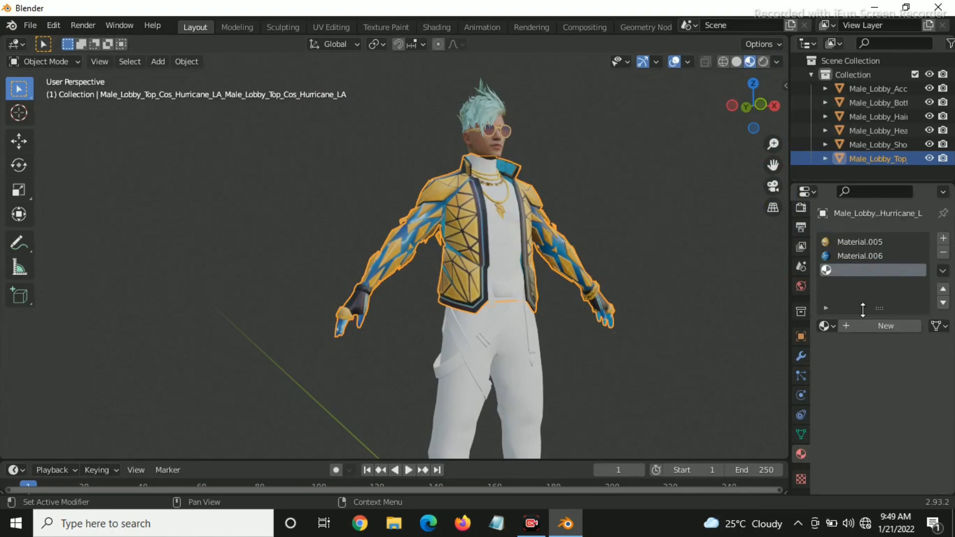
{"action": "left_click", "coordinate": [866, 328]}
{"action": "scroll", "coordinate": [891, 423], "scroll_direction": "down", "scroll_amount": 4}
{"action": "left_click", "coordinate": [874, 386]}
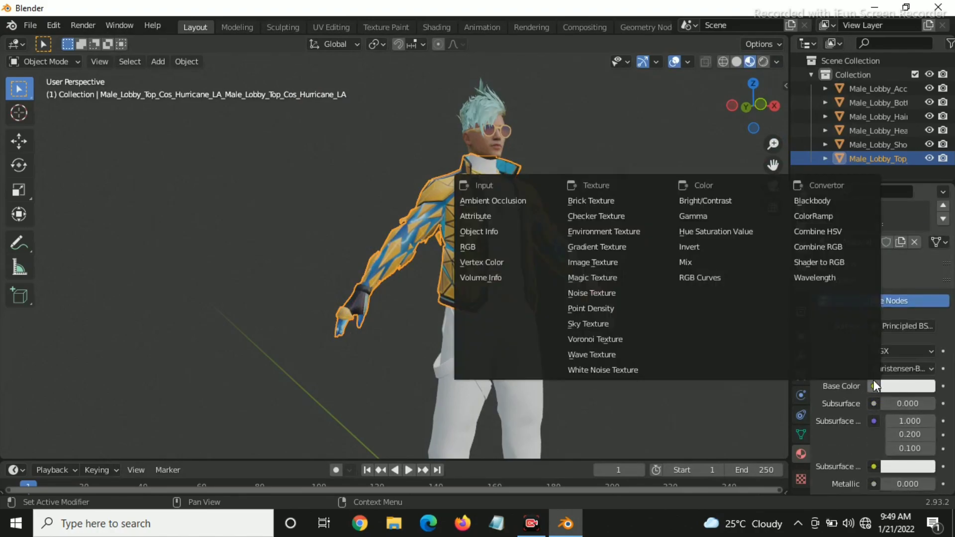
{"action": "left_click", "coordinate": [603, 262]}
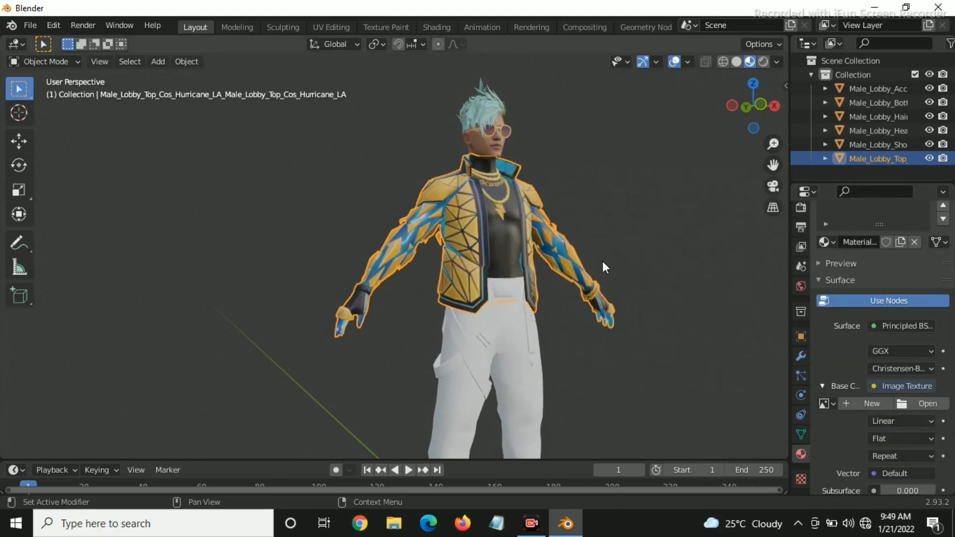
Step: Load the upper-body color image Male_Upperb...ne_LA_D.png from the Humican folder into the Image Texture of the top's third material
{"action": "left_click", "coordinate": [915, 404]}
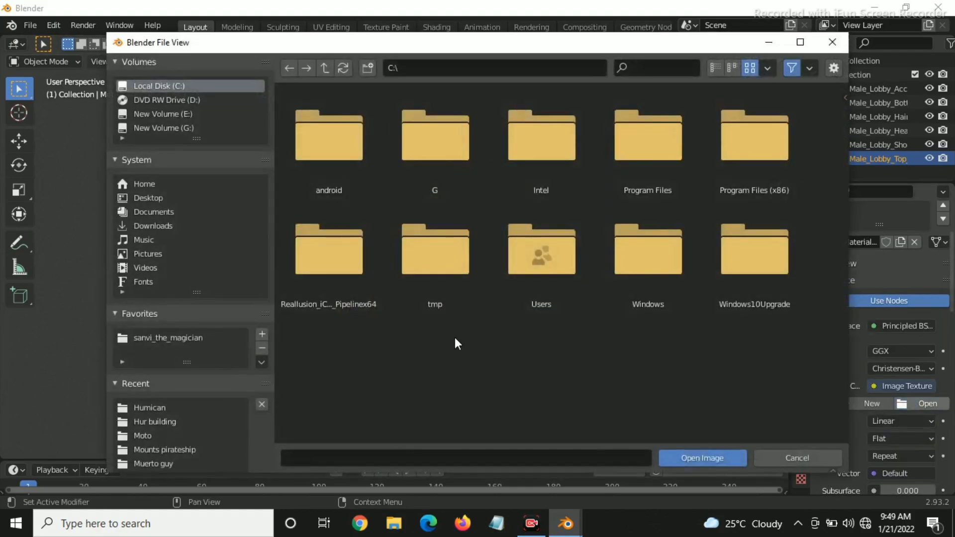
{"action": "left_click", "coordinate": [143, 403]}
{"action": "scroll", "coordinate": [762, 298], "scroll_direction": "down", "scroll_amount": 5}
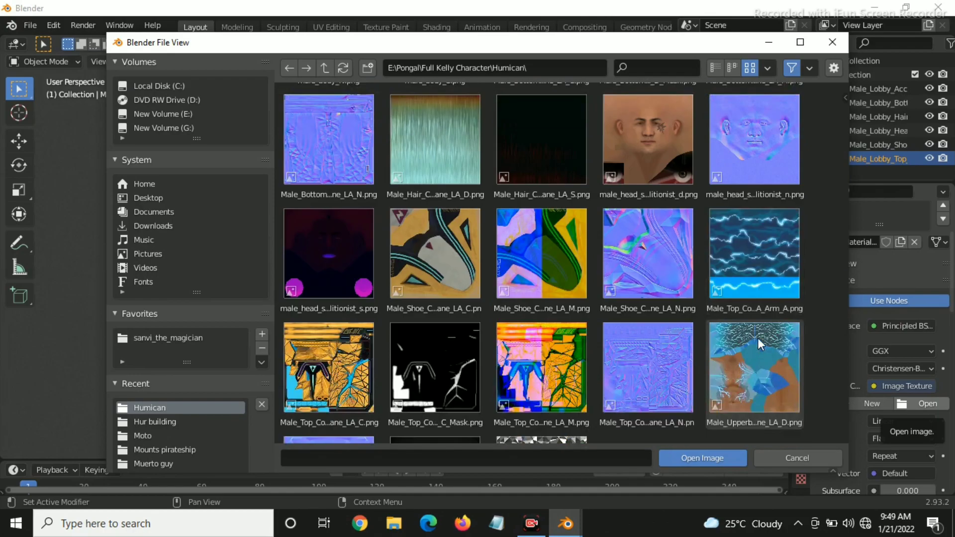
{"action": "left_click", "coordinate": [758, 339]}
{"action": "left_click", "coordinate": [723, 454]}
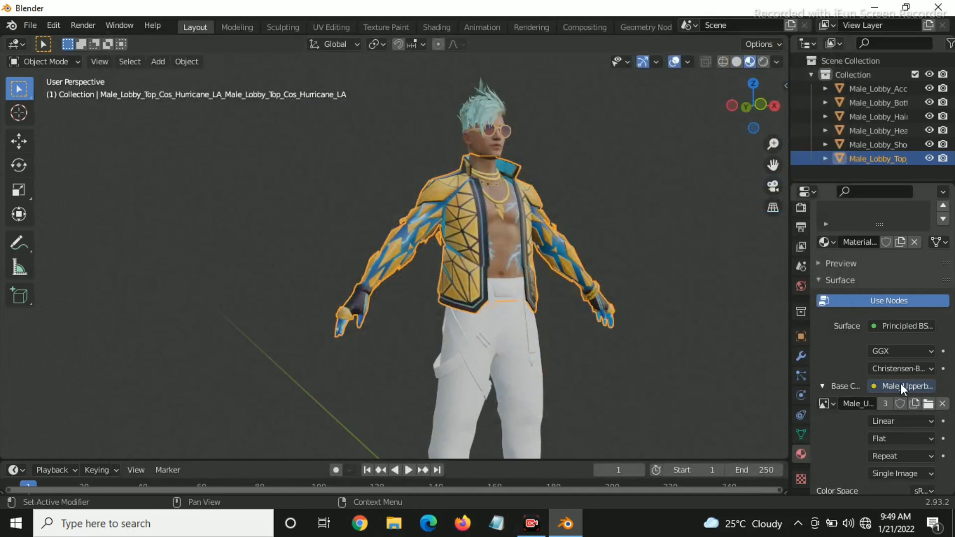
Step: Create a new material in the first slot of the character's trousers and set its Base Color to an Image Texture
{"action": "left_click", "coordinate": [516, 349]}
{"action": "left_click", "coordinate": [892, 328]}
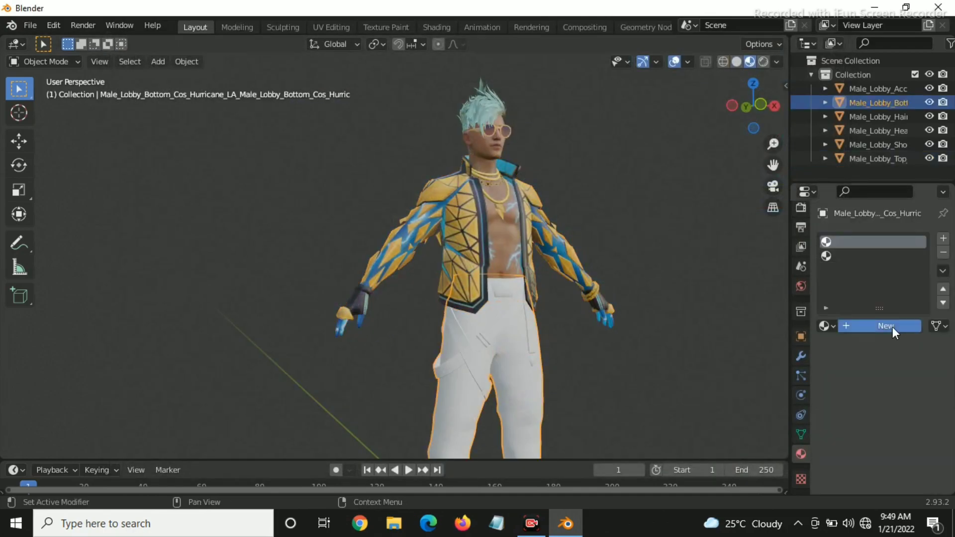
{"action": "scroll", "coordinate": [885, 412], "scroll_direction": "down", "scroll_amount": 4}
{"action": "left_click", "coordinate": [873, 358]}
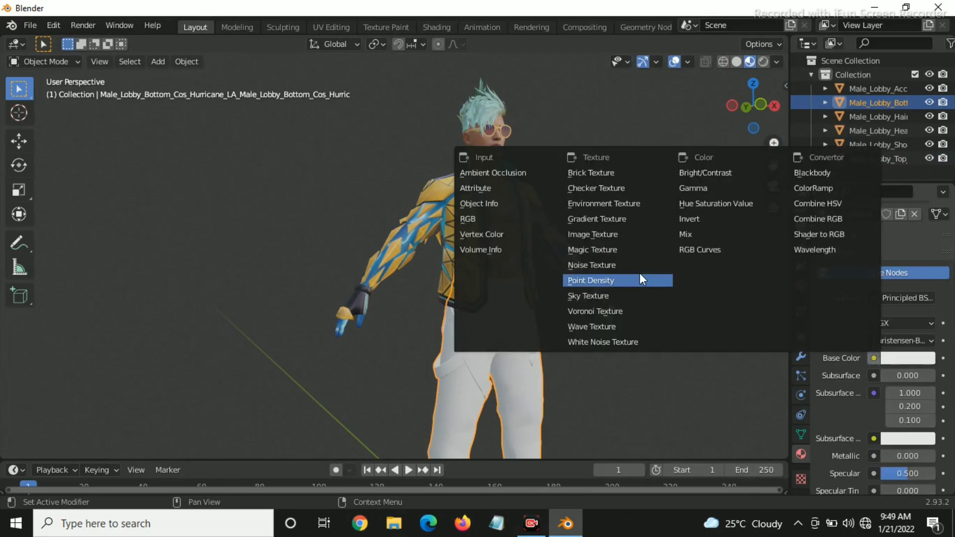
{"action": "left_click", "coordinate": [567, 233]}
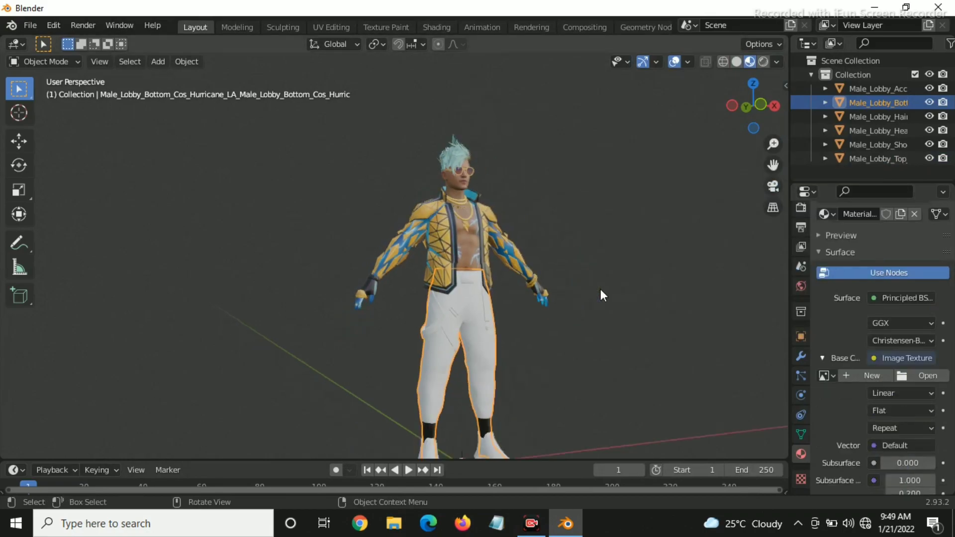
{"action": "scroll", "coordinate": [601, 288], "scroll_direction": "down", "scroll_amount": 3}
{"action": "left_click", "coordinate": [918, 378]}
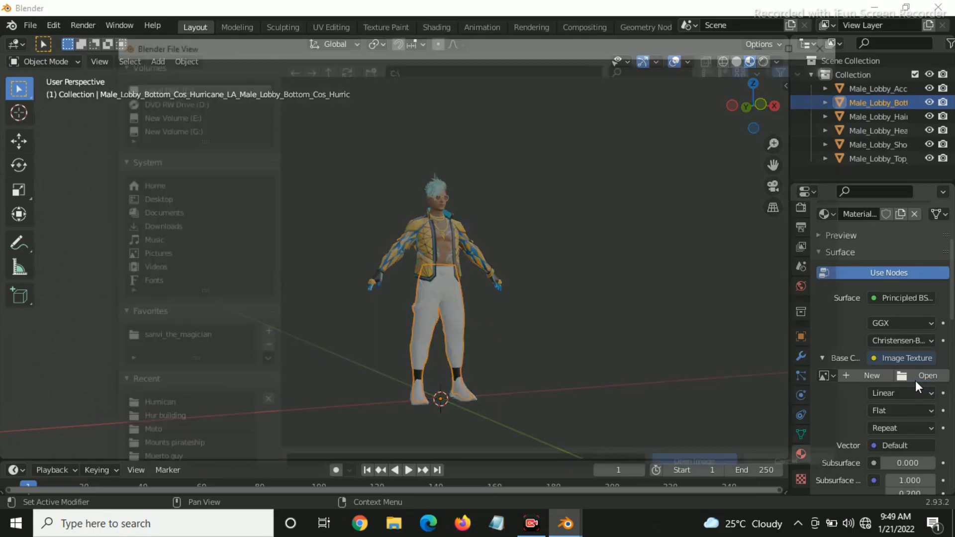
{"action": "left_click", "coordinate": [149, 408]}
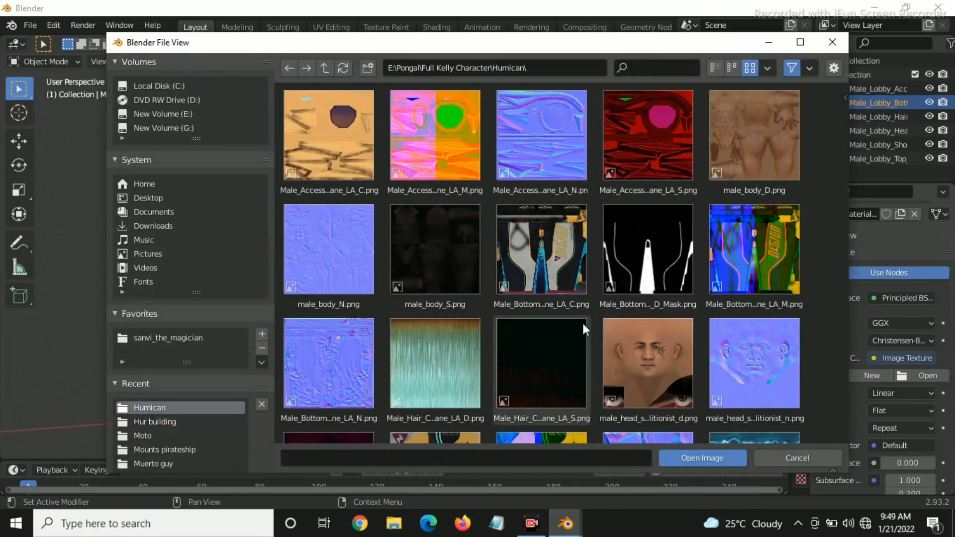
{"action": "scroll", "coordinate": [583, 322], "scroll_direction": "down", "scroll_amount": 1}
{"action": "scroll", "coordinate": [582, 322], "scroll_direction": "down", "scroll_amount": 5}
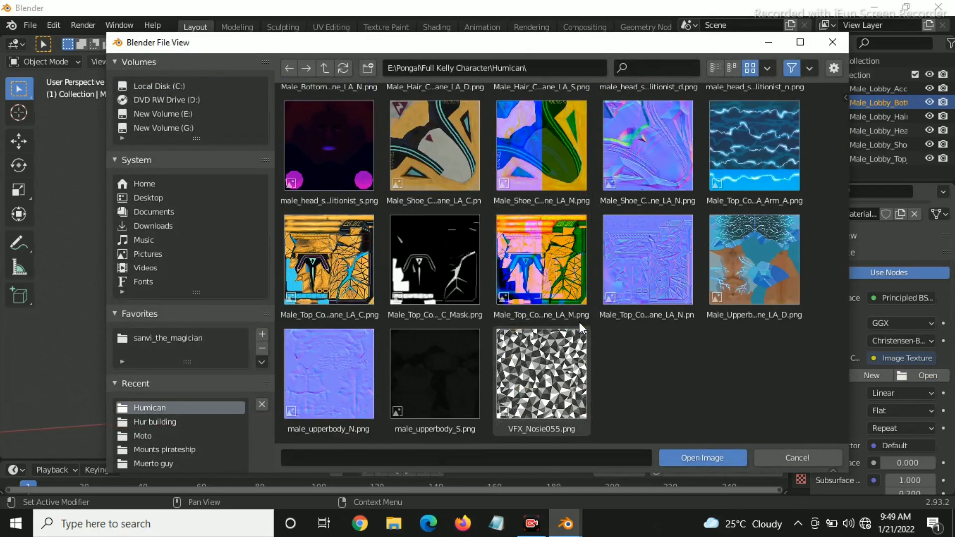
{"action": "scroll", "coordinate": [580, 323], "scroll_direction": "up", "scroll_amount": 5}
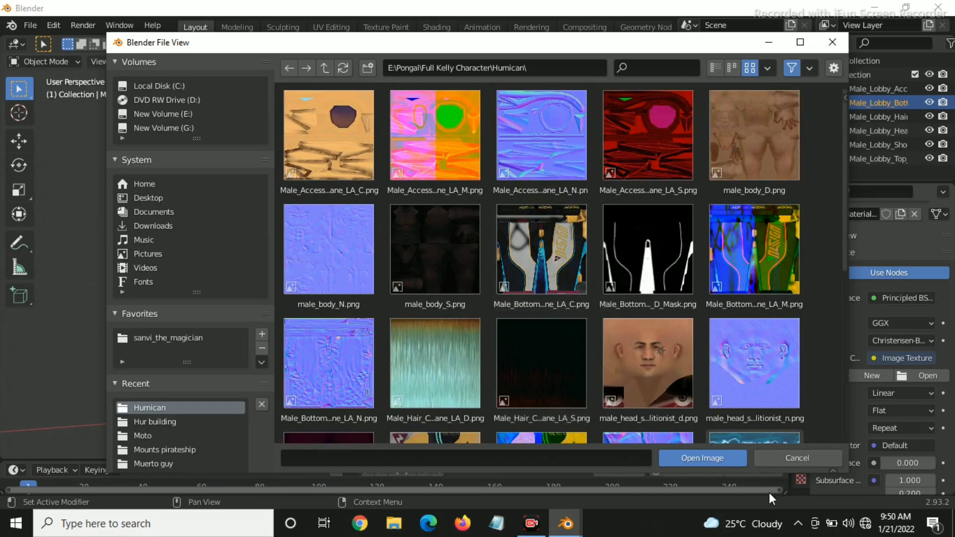
{"action": "left_click", "coordinate": [821, 457]}
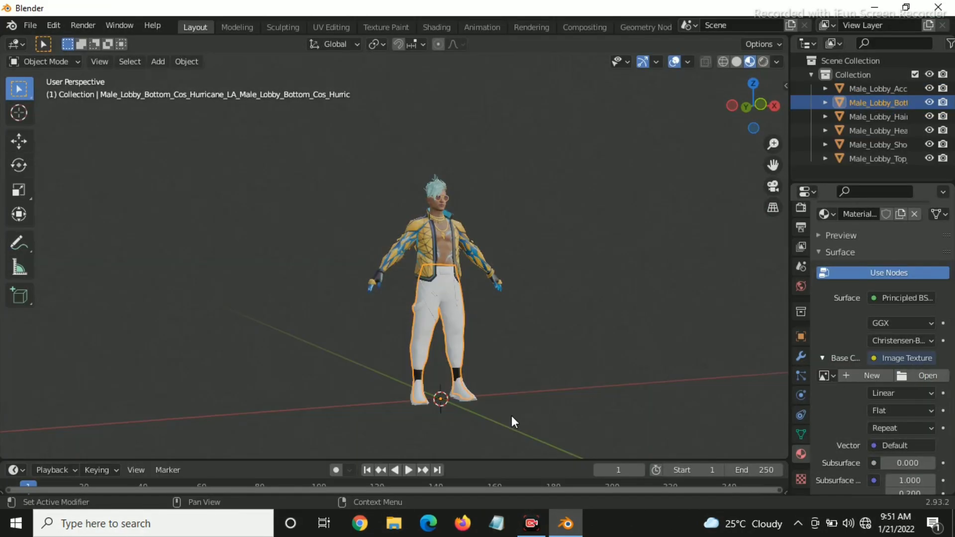
Step: Load Male_Bottom_Cos_Hurricane_LA_C.png from the Humican folder into the Image Texture of the trousers' first material
{"action": "left_click", "coordinate": [917, 374]}
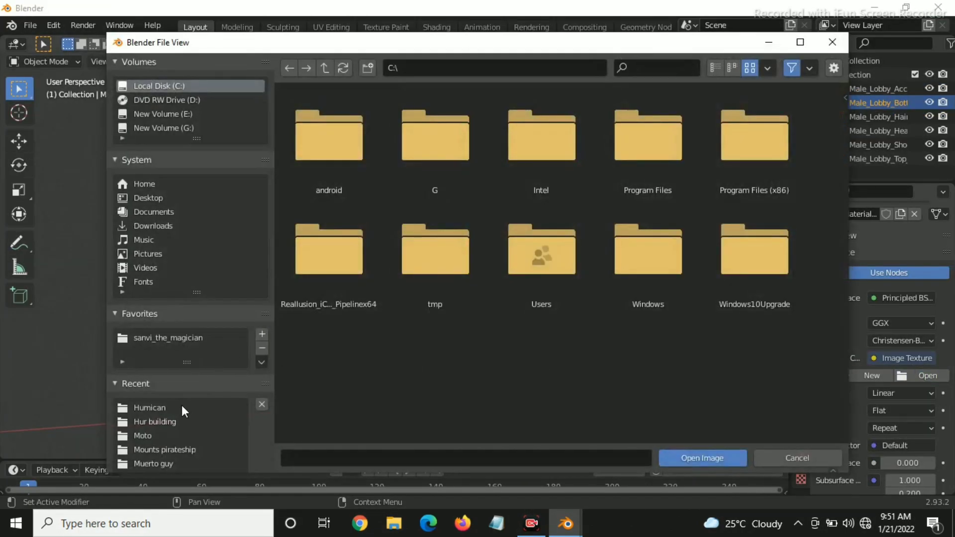
{"action": "left_click", "coordinate": [156, 408]}
{"action": "left_click", "coordinate": [566, 264]}
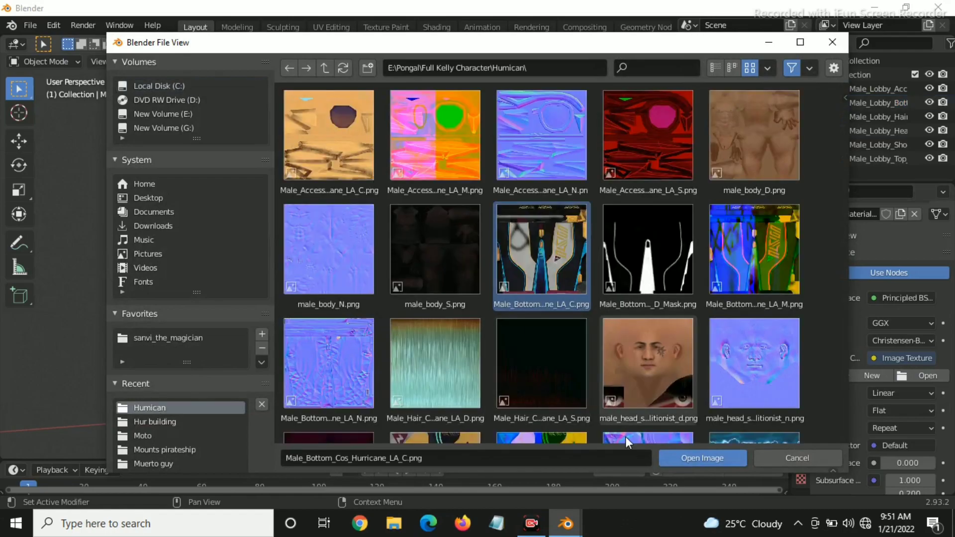
{"action": "left_click", "coordinate": [687, 462]}
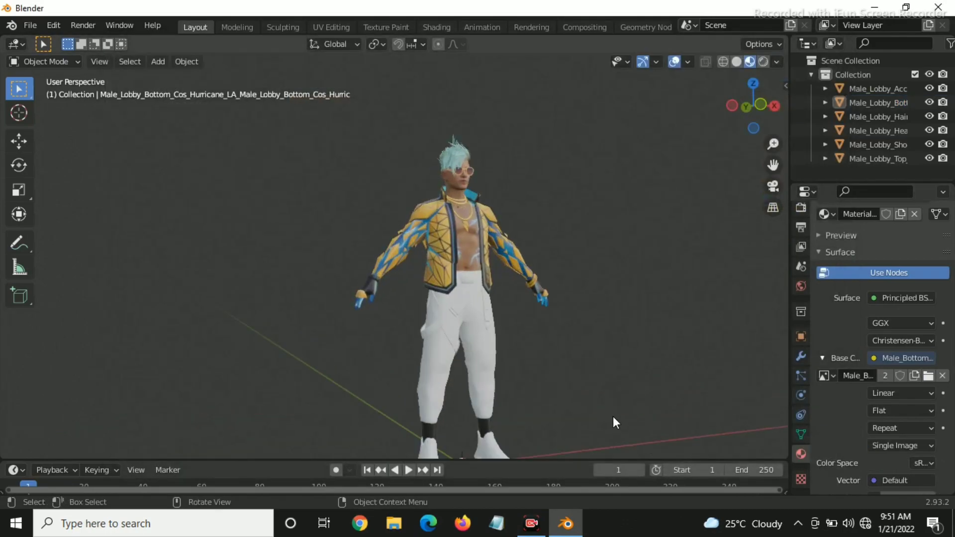
Step: Create a new material in the trousers' second slot and set its Base Color to an Image Texture
{"action": "mouse_move", "coordinate": [732, 114]}
{"action": "left_mouse_down"}
{"action": "mouse_move", "coordinate": [815, 116]}
{"action": "mouse_move", "coordinate": [738, 120]}
{"action": "left_mouse_up"}
{"action": "scroll", "coordinate": [888, 315], "scroll_direction": "up", "scroll_amount": 5}
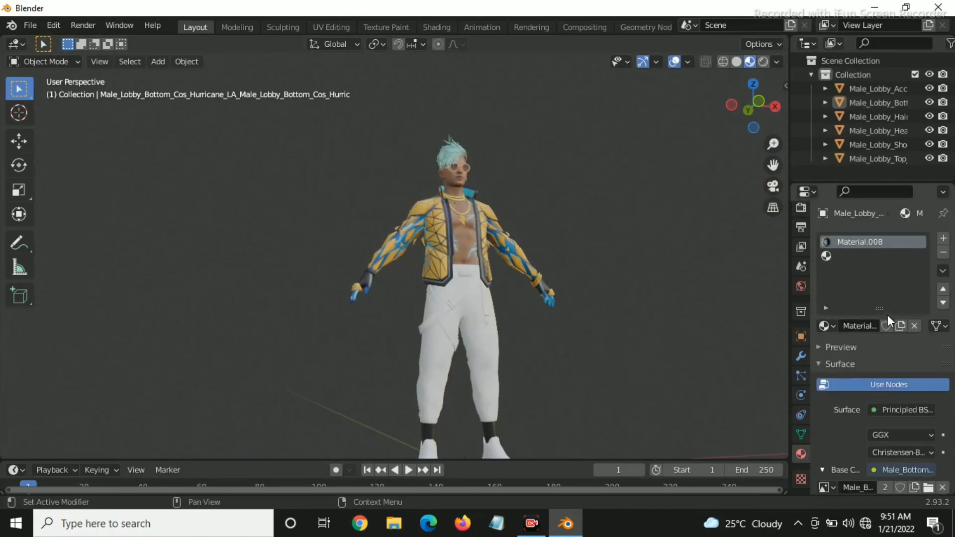
{"action": "left_click", "coordinate": [852, 257]}
{"action": "left_click", "coordinate": [861, 328]}
{"action": "scroll", "coordinate": [859, 398], "scroll_direction": "down", "scroll_amount": 3}
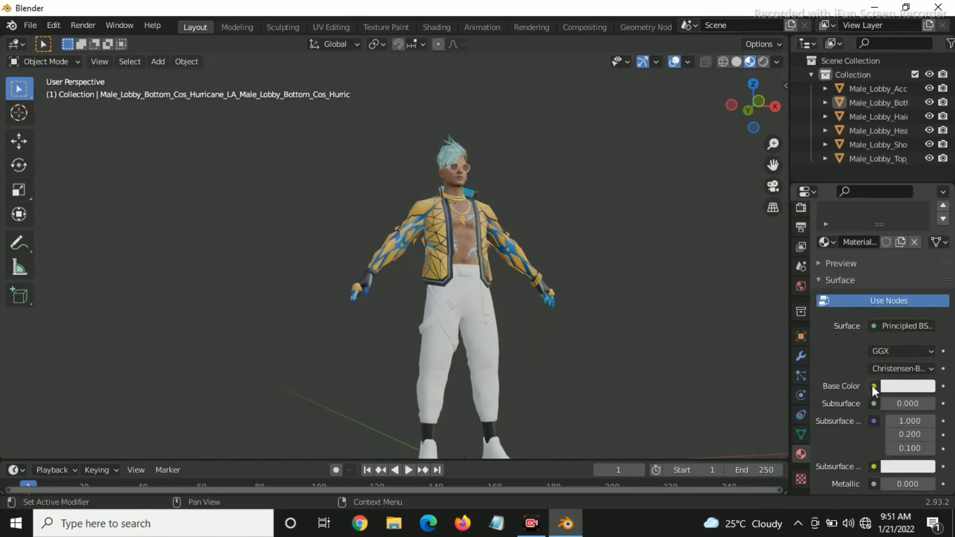
{"action": "left_click", "coordinate": [875, 386]}
{"action": "left_click", "coordinate": [578, 260]}
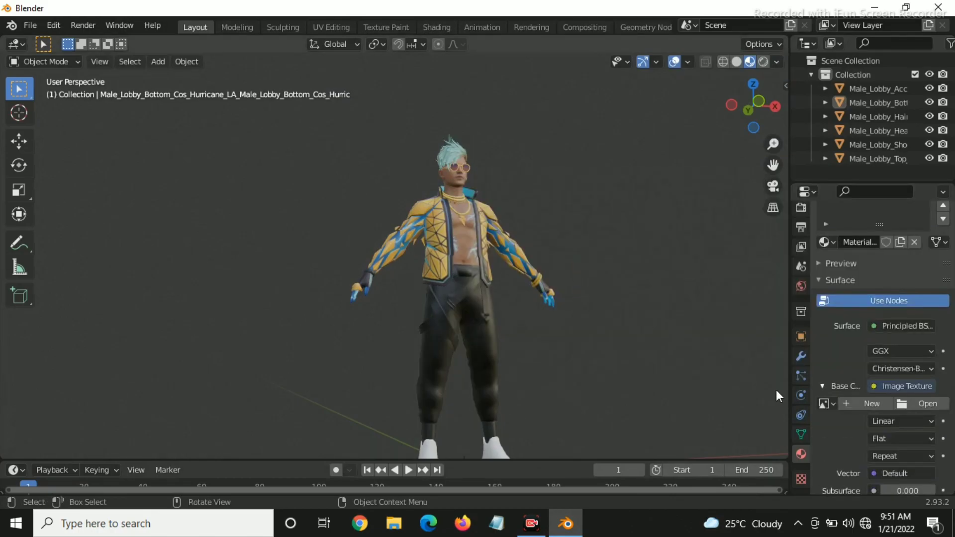
Step: Load Male_Bottom_Cos_Hurricane_LA_C.png from the Humican folder into the Image Texture of the trousers' second material
{"action": "left_click", "coordinate": [926, 404]}
{"action": "left_click", "coordinate": [211, 408]}
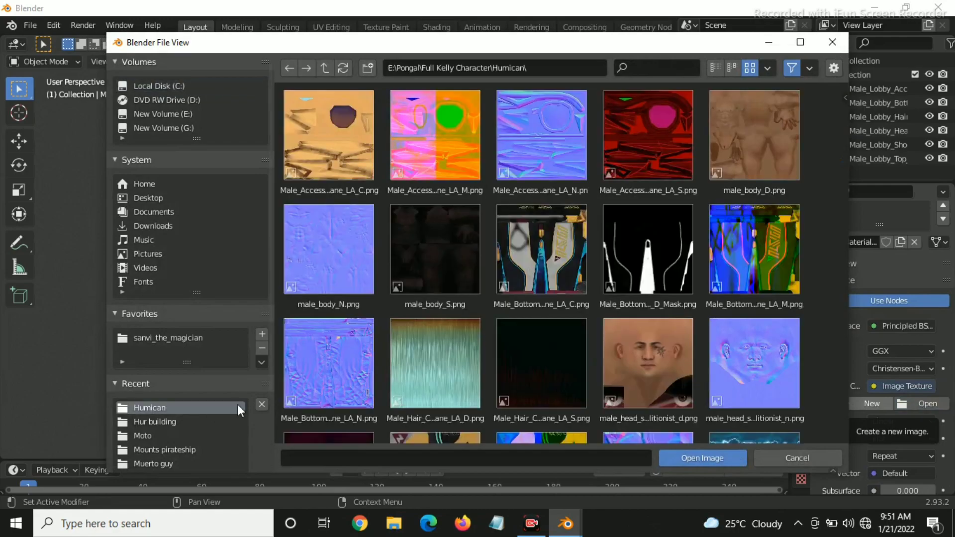
{"action": "scroll", "coordinate": [337, 349], "scroll_direction": "down", "scroll_amount": 5}
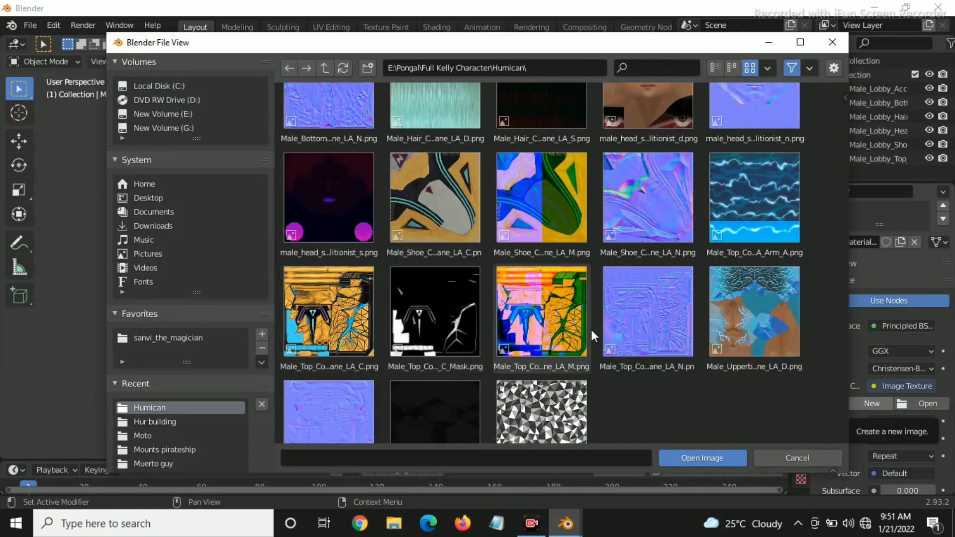
{"action": "scroll", "coordinate": [578, 322], "scroll_direction": "down", "scroll_amount": 2}
{"action": "scroll", "coordinate": [559, 319], "scroll_direction": "up", "scroll_amount": 8}
{"action": "left_click", "coordinate": [557, 246]}
{"action": "left_click", "coordinate": [680, 457]}
Step: Create a new material for the shoes and set its Base Color to an Image Texture
{"action": "scroll", "coordinate": [638, 360], "scroll_direction": "down", "scroll_amount": 2}
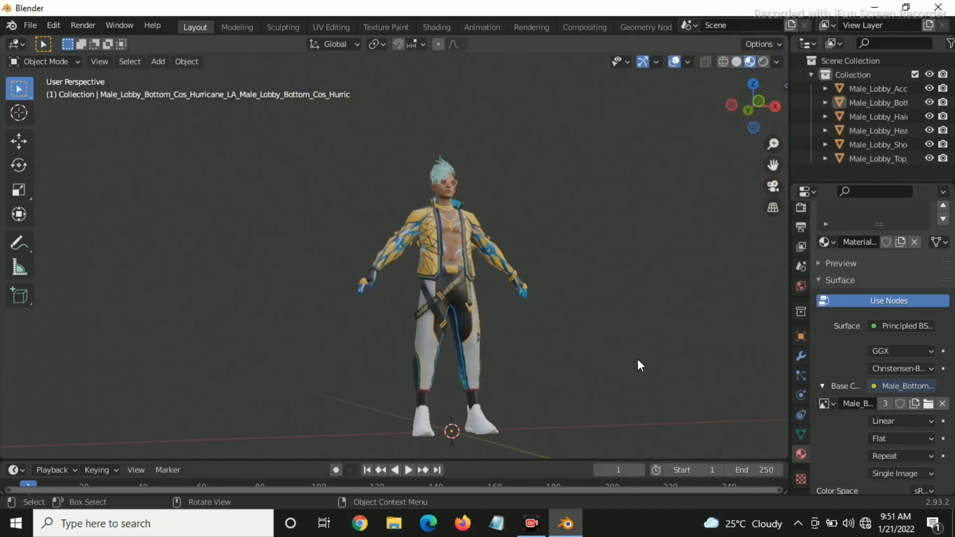
{"action": "left_click", "coordinate": [483, 434]}
{"action": "left_click", "coordinate": [878, 297]}
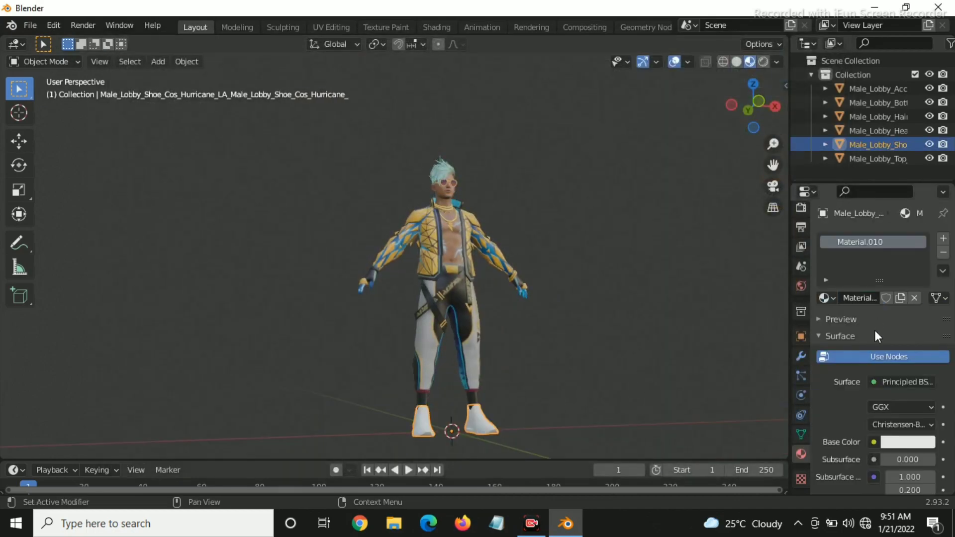
{"action": "scroll", "coordinate": [877, 383], "scroll_direction": "down", "scroll_amount": 1}
{"action": "left_click", "coordinate": [875, 415]}
{"action": "left_click", "coordinate": [571, 290]}
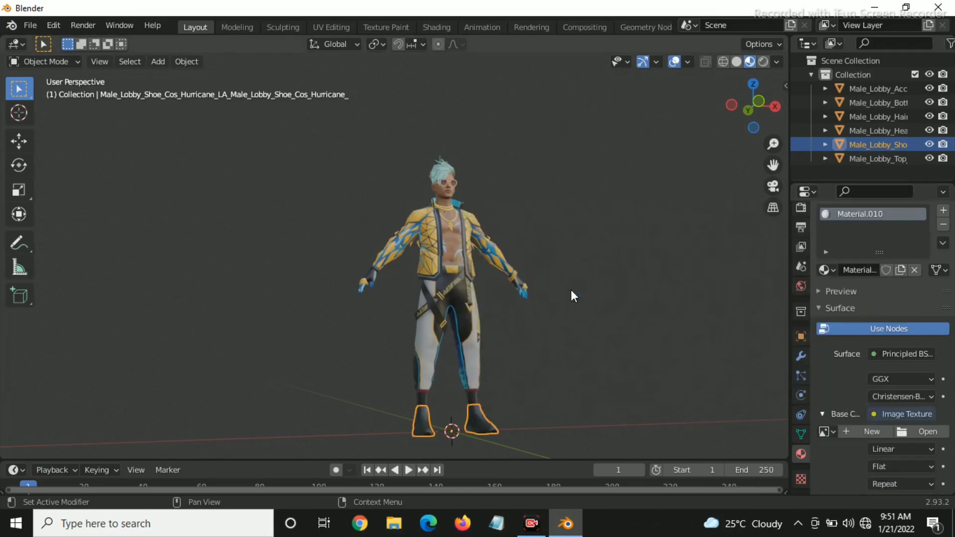
Step: Load the shoe color image Male_Shoe_C...ne_LA_C.png from the Humican folder into the Image Texture of the shoes' material
{"action": "left_click", "coordinate": [901, 433]}
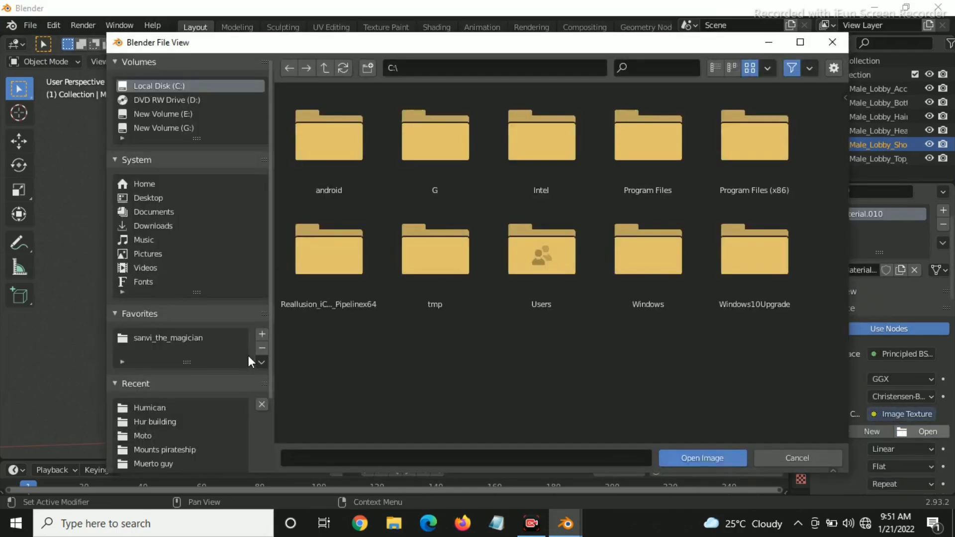
{"action": "left_click", "coordinate": [218, 405]}
{"action": "scroll", "coordinate": [505, 317], "scroll_direction": "down", "scroll_amount": 8}
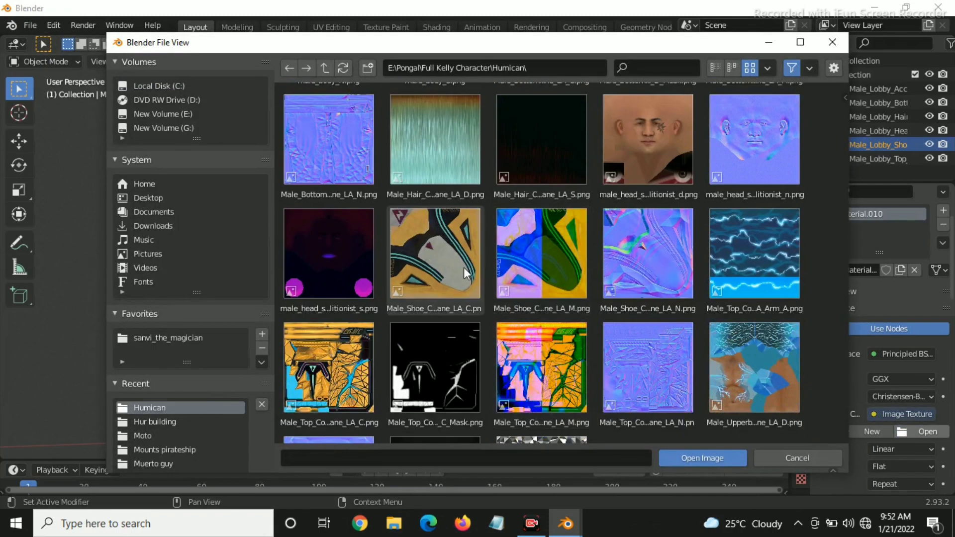
{"action": "left_click", "coordinate": [449, 262]}
{"action": "left_click", "coordinate": [702, 457]}
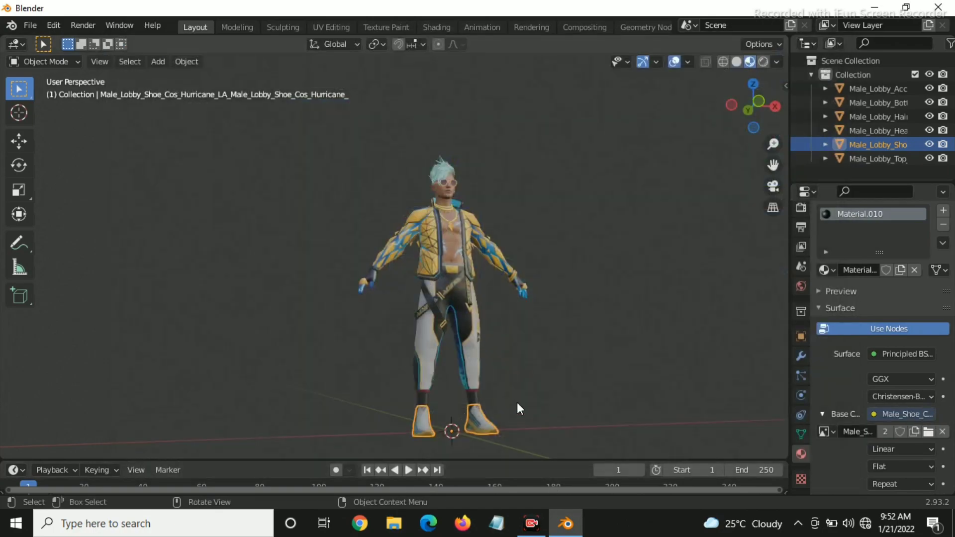
Step: Examine the fully textured character from the front, sides and back
{"action": "left_click_drag", "start_coordinate": [754, 107], "coordinate": [596, 225]}
{"action": "scroll", "coordinate": [595, 220], "scroll_direction": "up", "scroll_amount": 4}
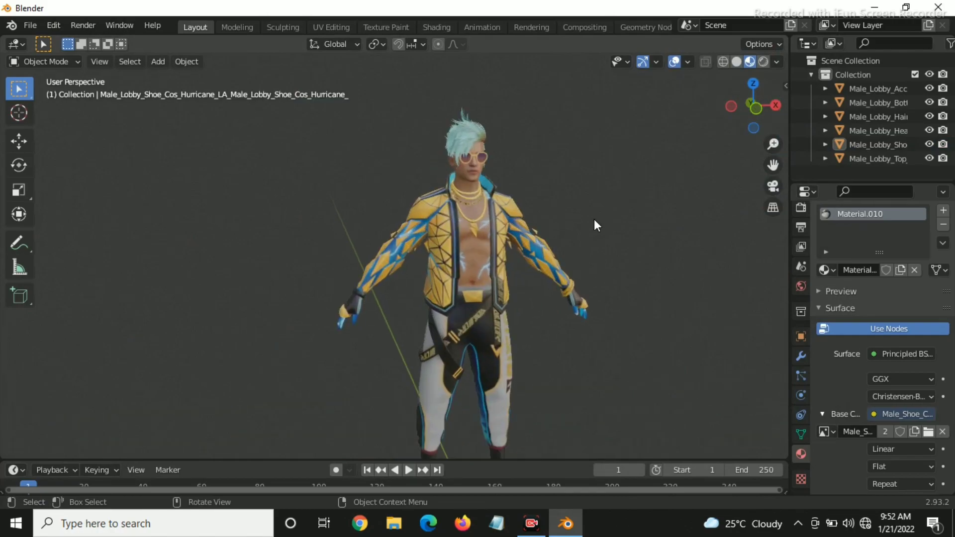
{"action": "left_click_drag", "start_coordinate": [753, 105], "coordinate": [754, 107]}
{"action": "middle_click_drag", "start_coordinate": [398, 248], "coordinate": [473, 249]}
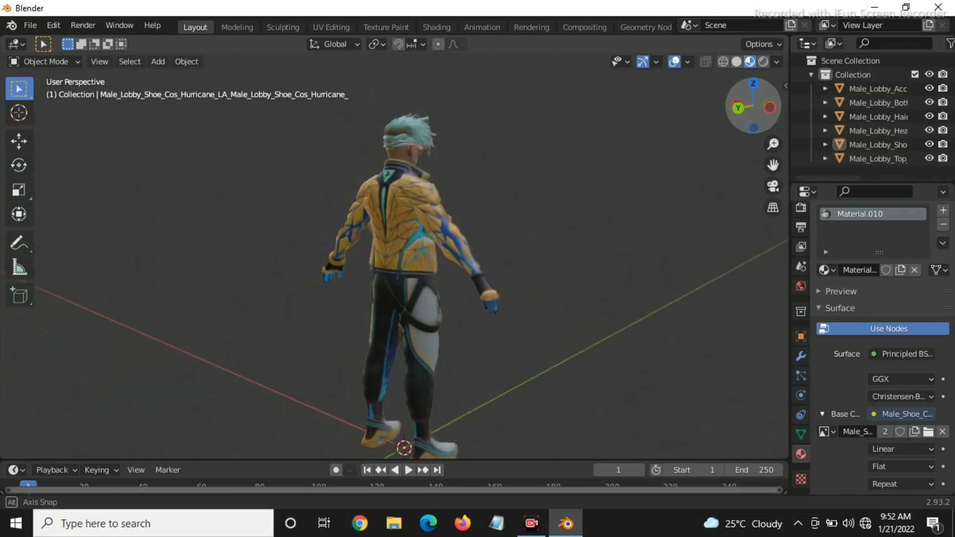
{"action": "mouse_move", "coordinate": [773, 119]}
{"action": "left_mouse_down"}
{"action": "mouse_move", "coordinate": [737, 110]}
{"action": "mouse_move", "coordinate": [737, 125]}
{"action": "mouse_move", "coordinate": [755, 107]}
{"action": "mouse_move", "coordinate": [739, 110]}
{"action": "mouse_move", "coordinate": [759, 122]}
{"action": "left_mouse_up"}
{"action": "scroll", "coordinate": [644, 185], "scroll_direction": "down", "scroll_amount": 2}
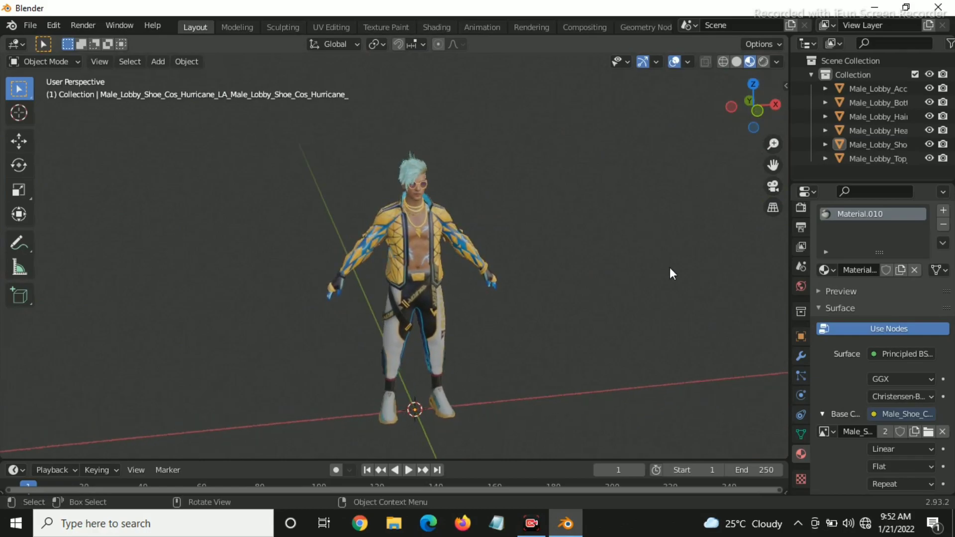